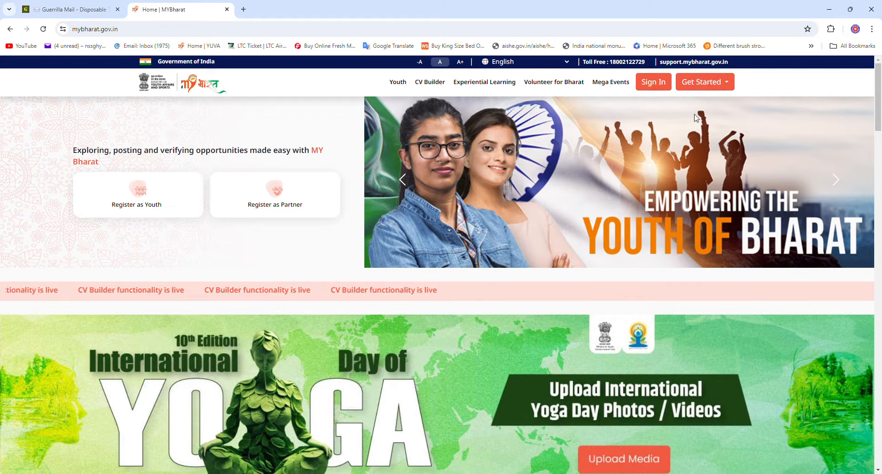
# Open the Get Started menu on the MY Bharat home page to show the Youth and Partner options
pyautogui.click(730, 84)
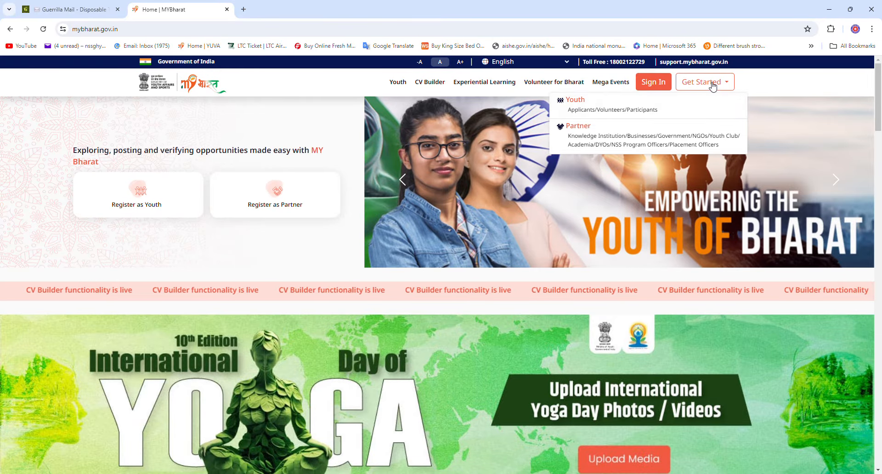
# Choose Youth from Get Started and start registration to reach the DigiLocker sign-in page
pyautogui.click(714, 87)
pyautogui.click(713, 87)
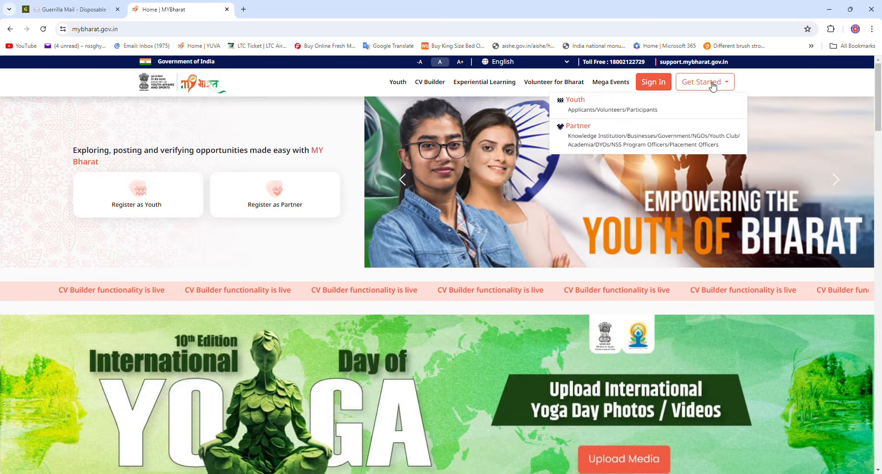
pyautogui.click(596, 103)
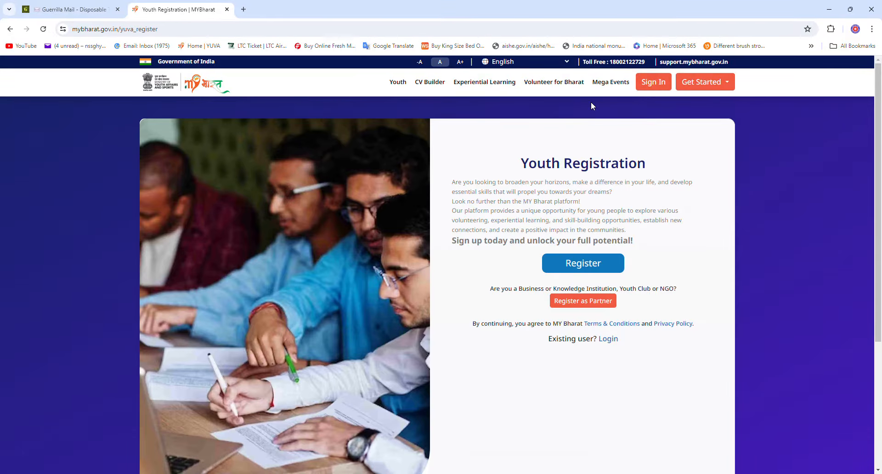
pyautogui.click(602, 267)
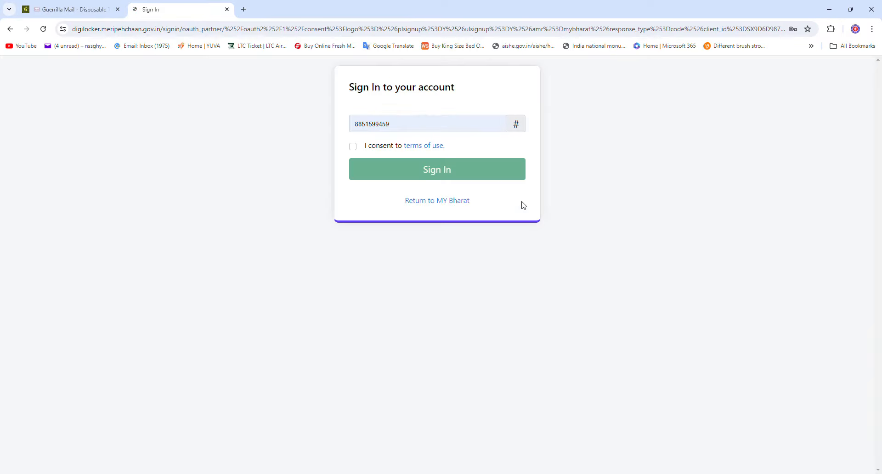
# Copy the Guerrilla Mail disposable address, then select the mobile number on the DigiLocker sign-in form
pyautogui.click(75, 9)
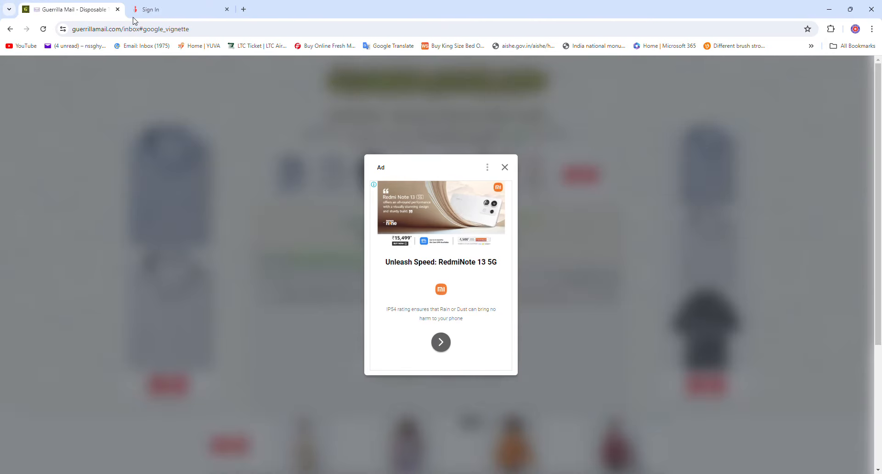
pyautogui.click(505, 168)
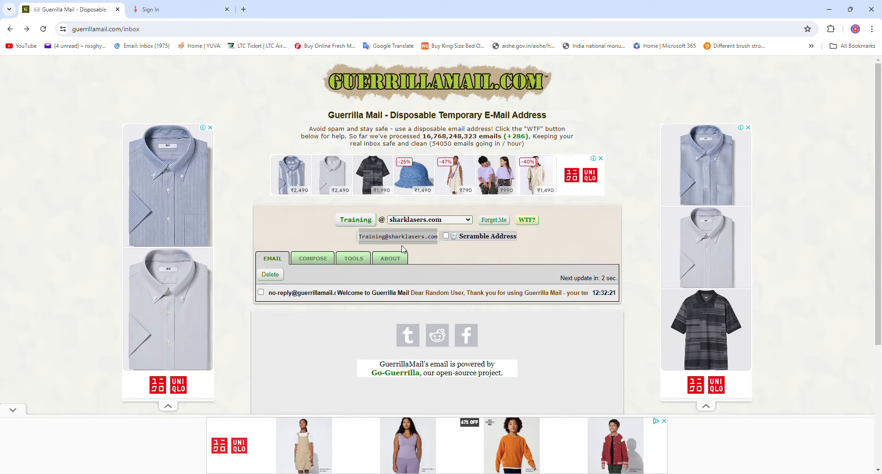
pyautogui.click(416, 239)
pyautogui.hotkey('ctrl', 'c')
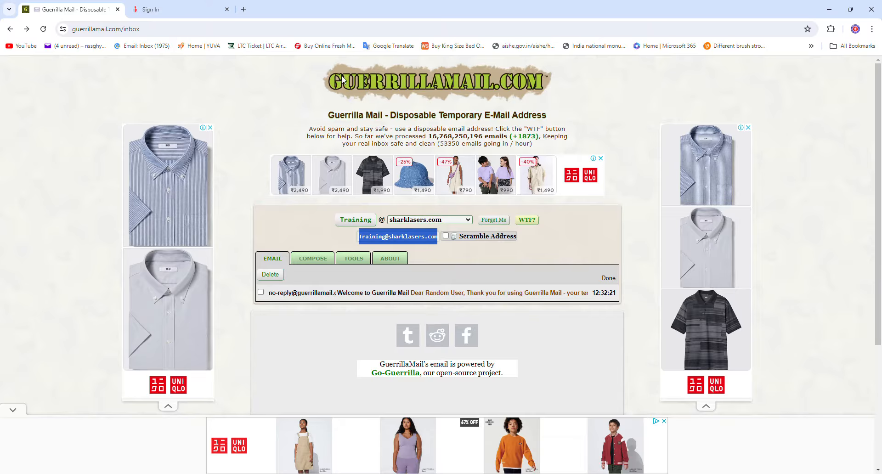
pyautogui.click(188, 8)
pyautogui.moveTo(452, 127); pyautogui.dragTo(317, 124)
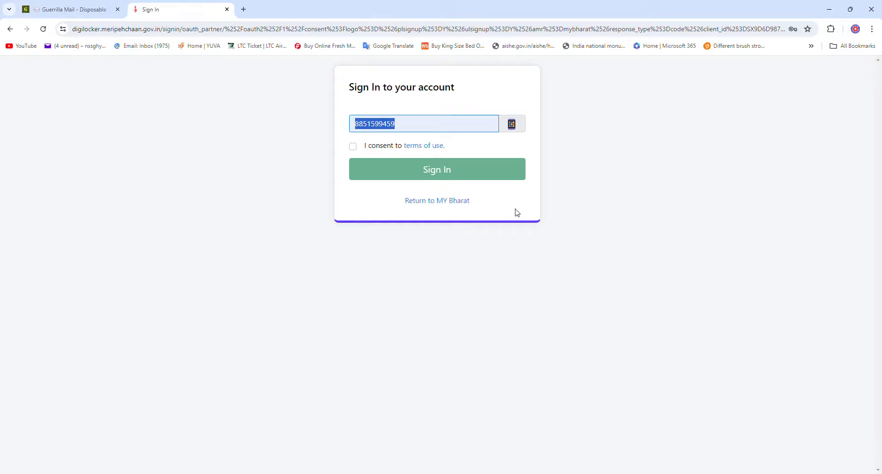
# Replace the mobile number with the disposable e-mail, accept the terms, and sign in to request an OTP
pyautogui.hotkey('ctrl', 'v')
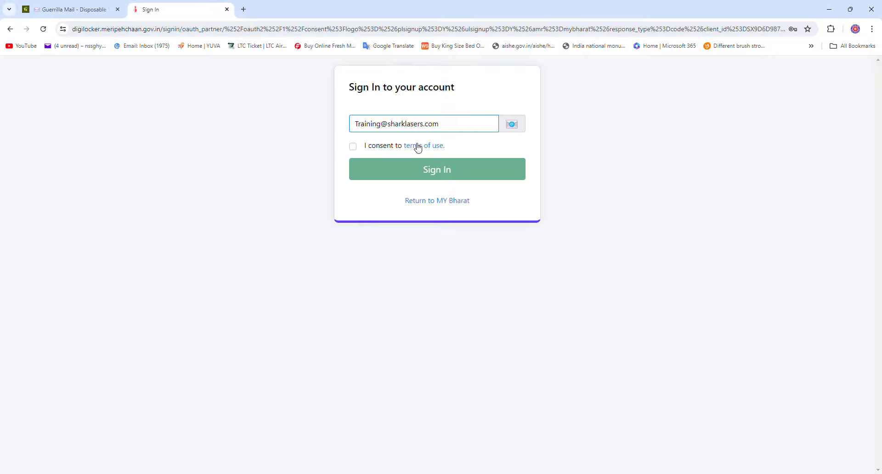
pyautogui.click(353, 146)
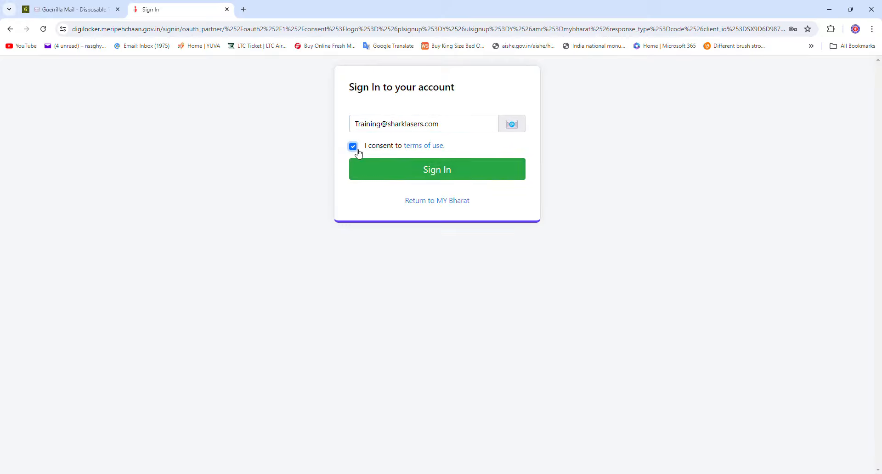
pyautogui.click(402, 177)
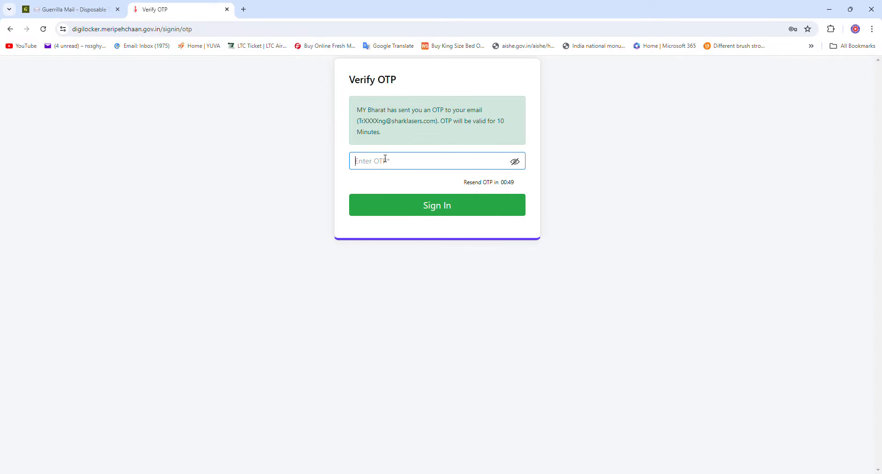
pyautogui.click(85, 7)
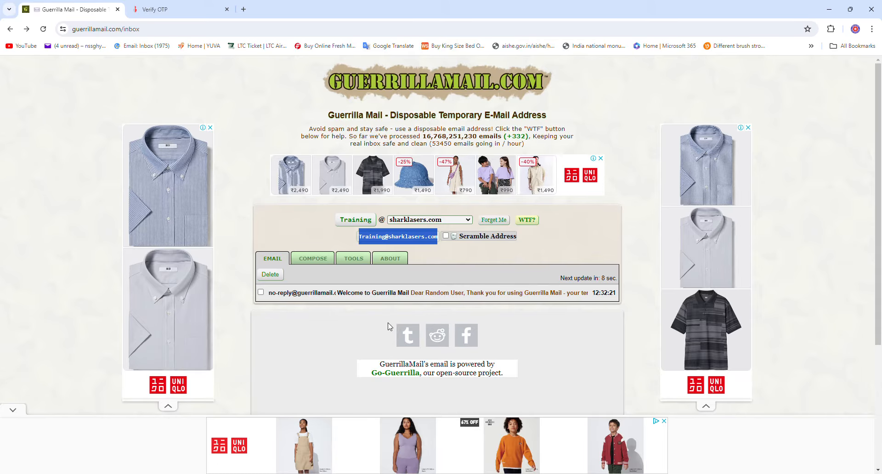
# Copy the OTP from the MY Bharat e-mail in Guerrilla Mail and verify it on the OTP page
pyautogui.click(193, 8)
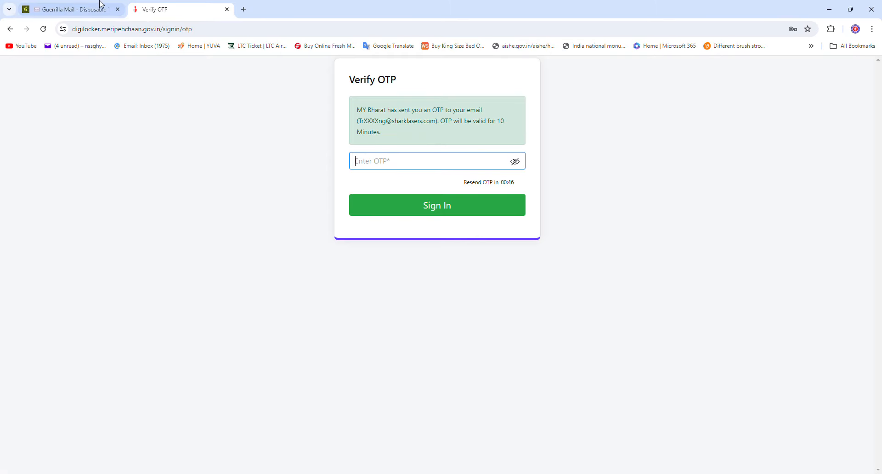
pyautogui.click(67, 2)
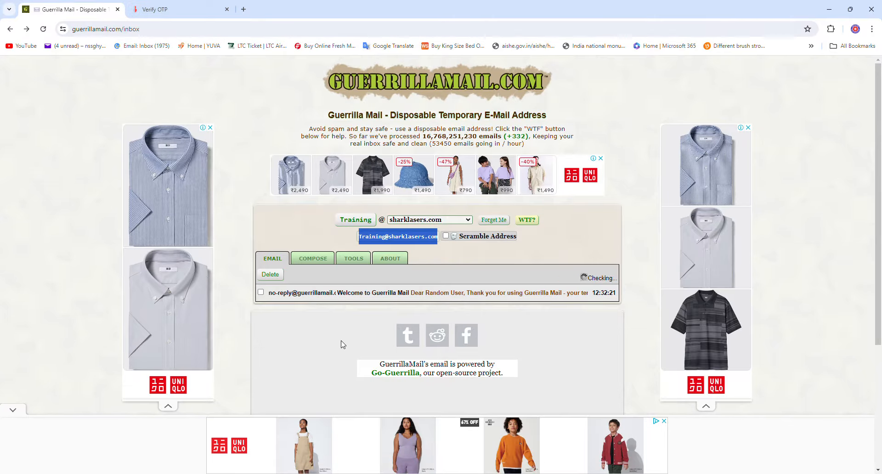
pyautogui.click(327, 293)
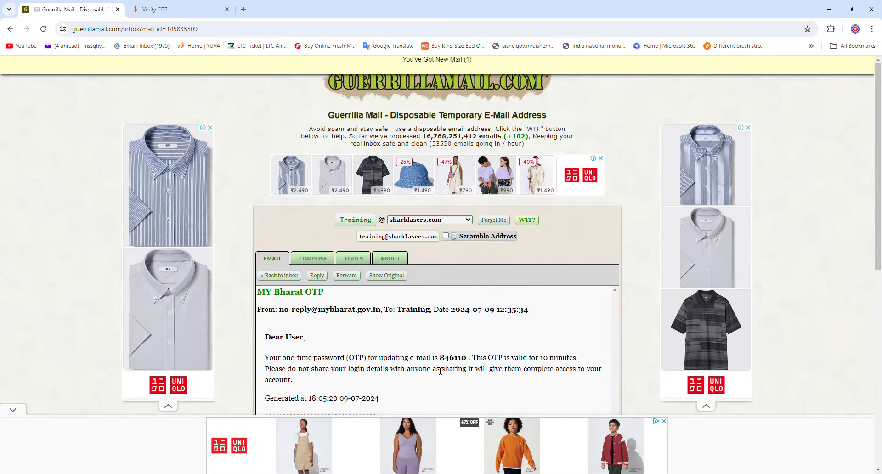
pyautogui.doubleClick(450, 359)
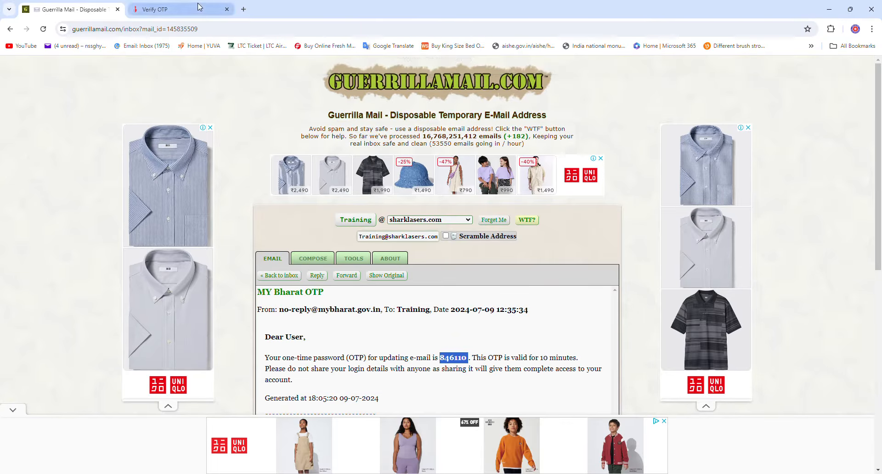
pyautogui.click(156, 9)
pyautogui.hotkey('ctrl', 'v')
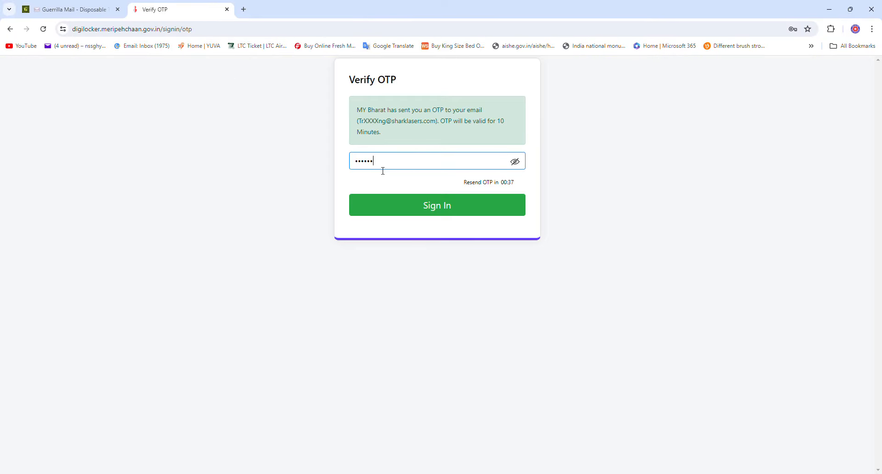
pyautogui.click(469, 213)
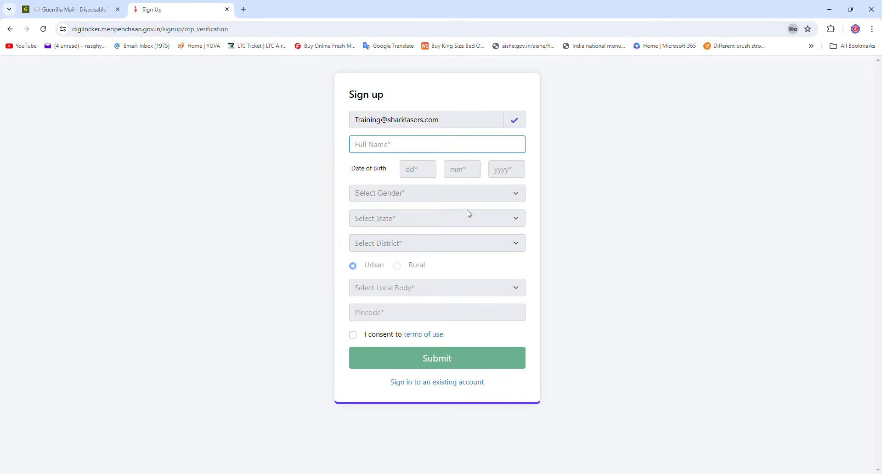
pyautogui.click(798, 172)
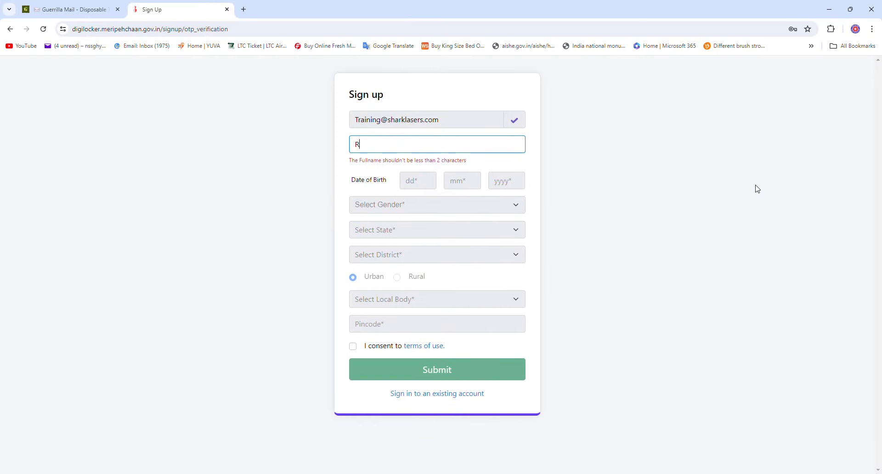
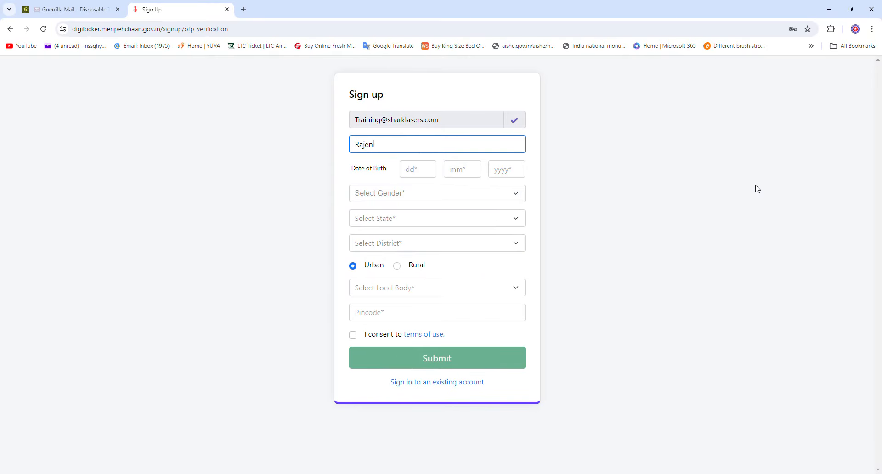
pyautogui.press('Tab')
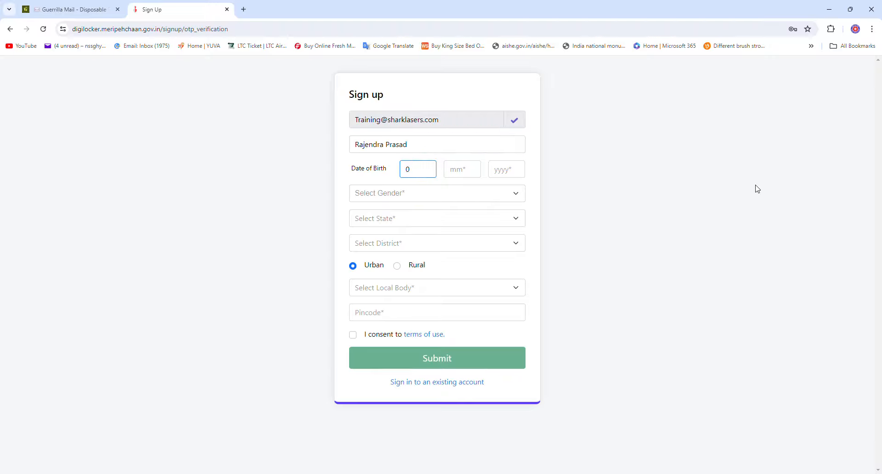
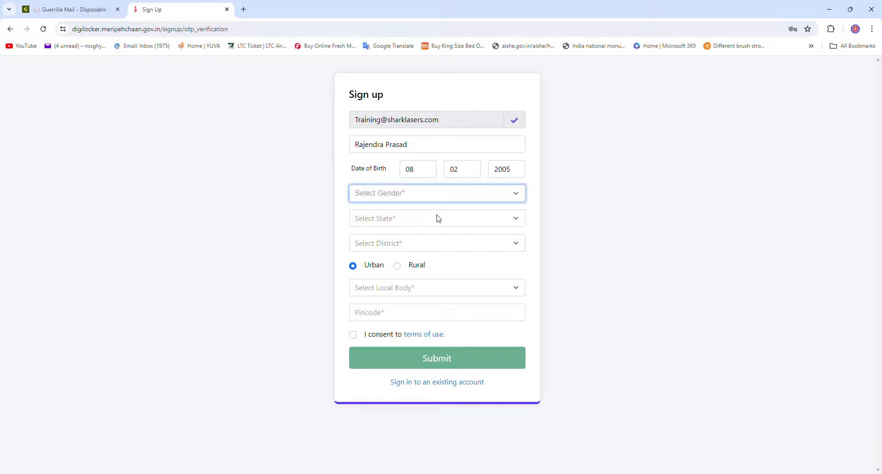
pyautogui.write('m')
# Set state ASSAM, district KAMRUP METRO, area type Urban and local body GUWAHATI
pyautogui.press('Tab')
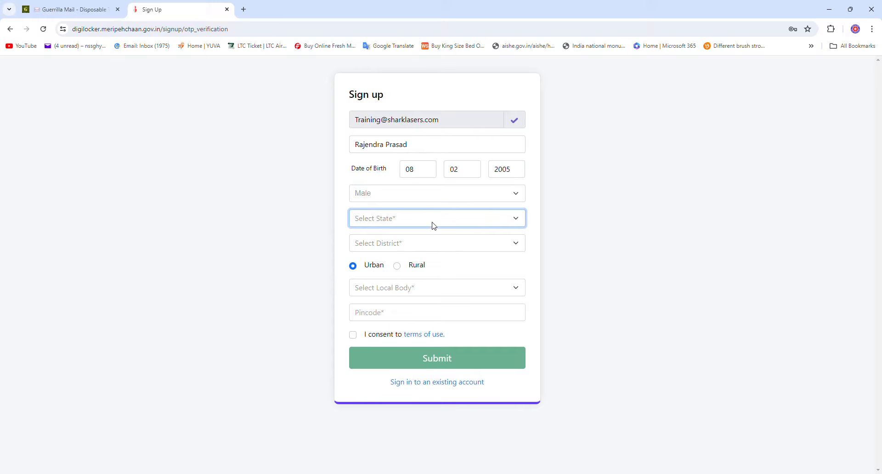
pyautogui.click(426, 274)
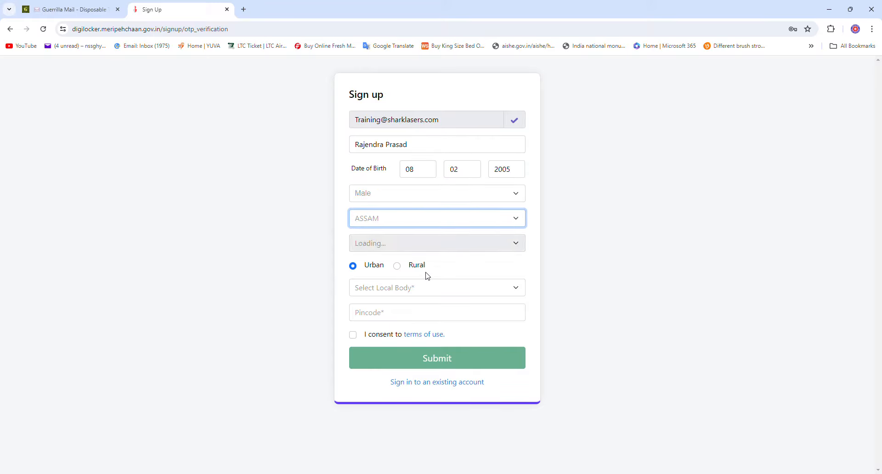
pyautogui.click(415, 247)
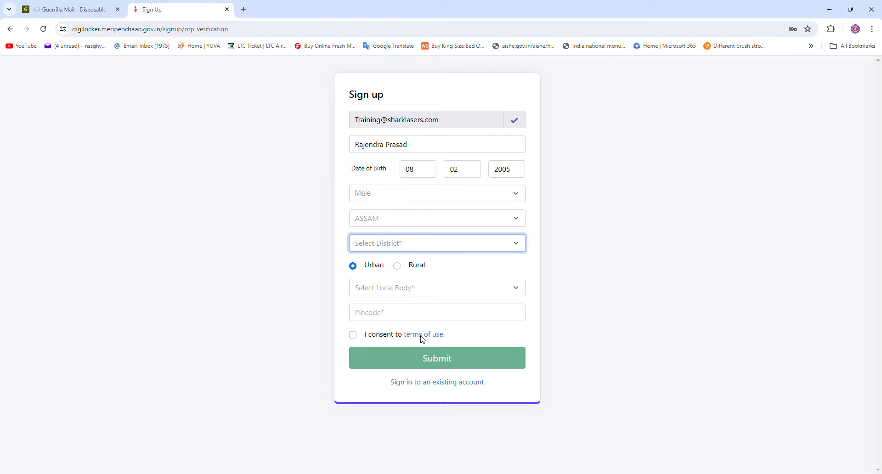
pyautogui.click(415, 301)
pyautogui.click(399, 268)
pyautogui.click(404, 289)
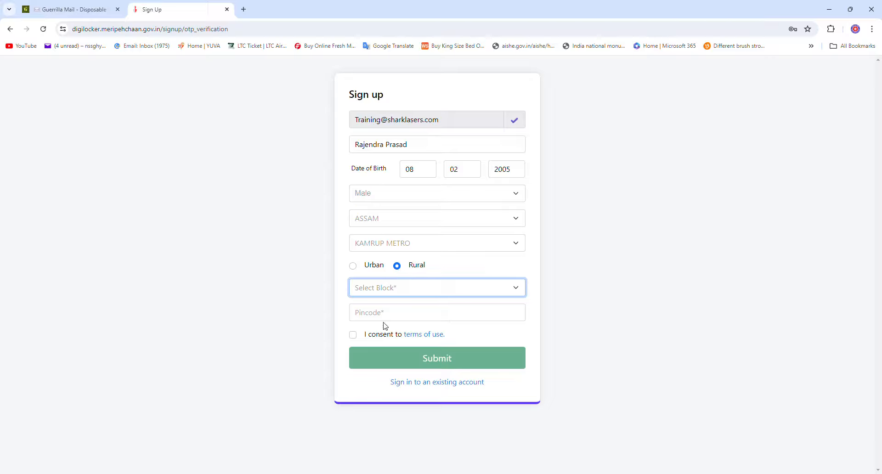
pyautogui.click(353, 265)
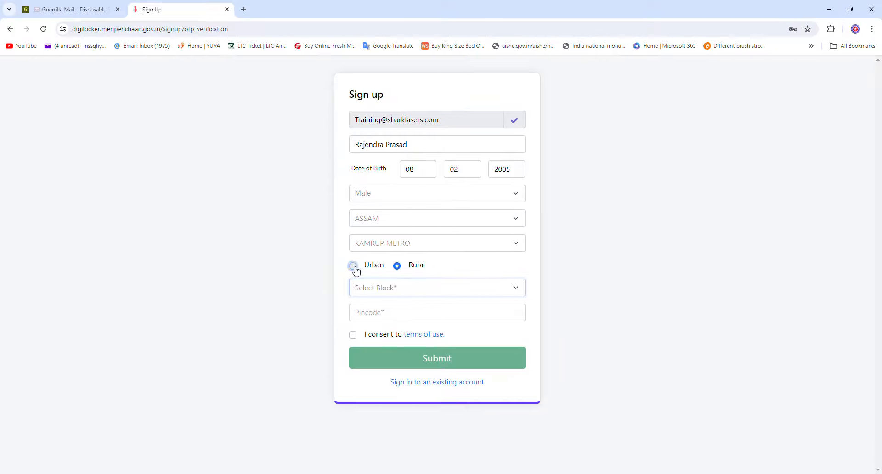
pyautogui.click(381, 292)
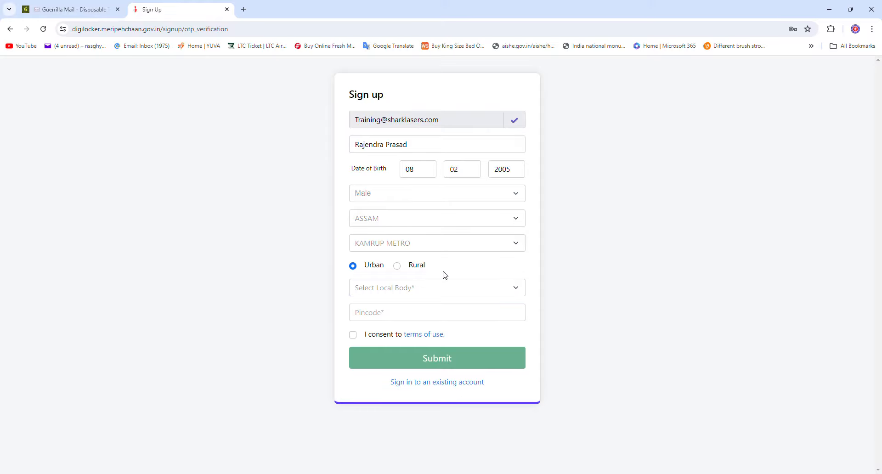
pyautogui.click(383, 316)
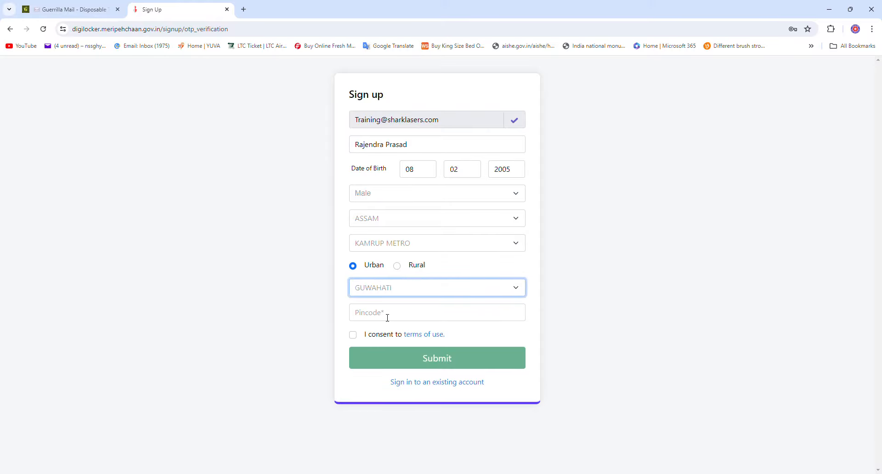
# Enter the pincode, accept the terms of use, and submit the sign-up form
pyautogui.click(399, 319)
pyautogui.write('781006')
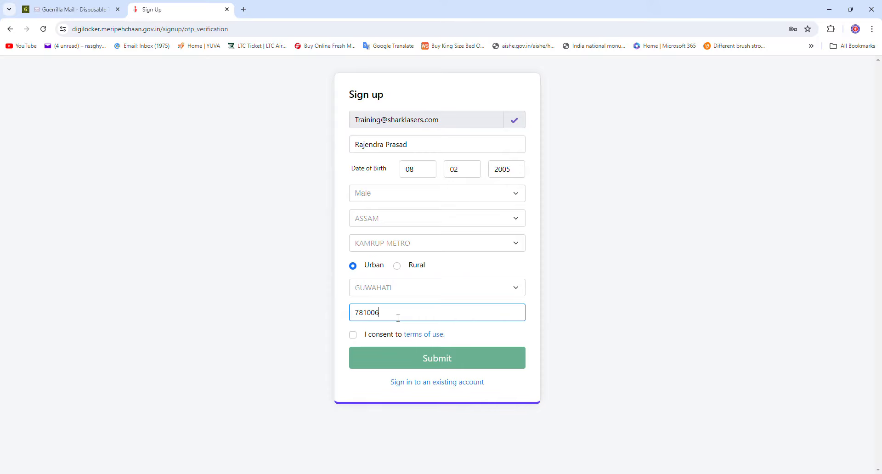
pyautogui.click(354, 336)
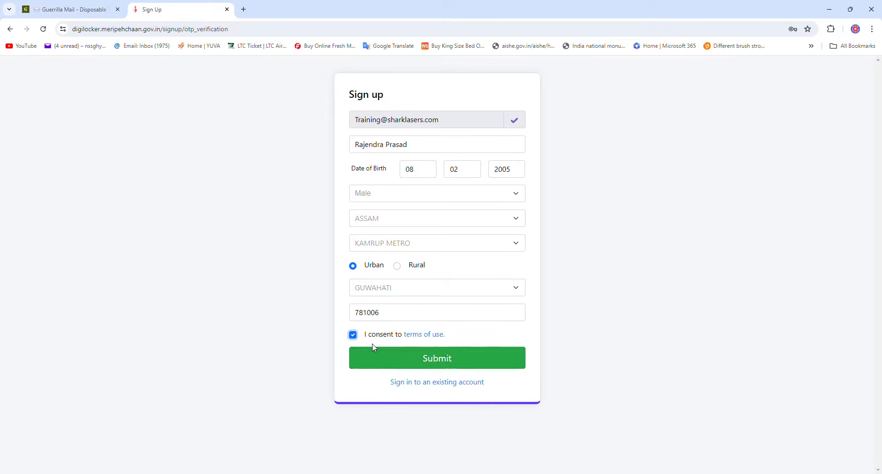
pyautogui.click(391, 364)
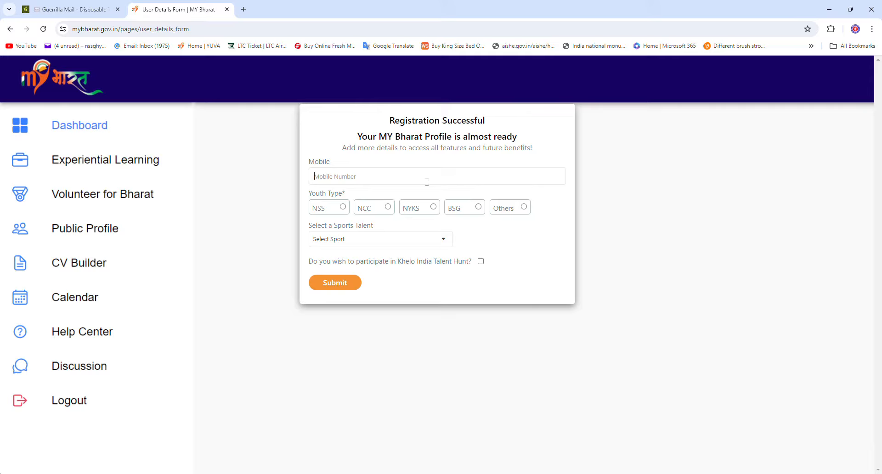
# Set the youth type to NSS and the highest qualification to 12th
pyautogui.click(365, 181)
pyautogui.click(347, 210)
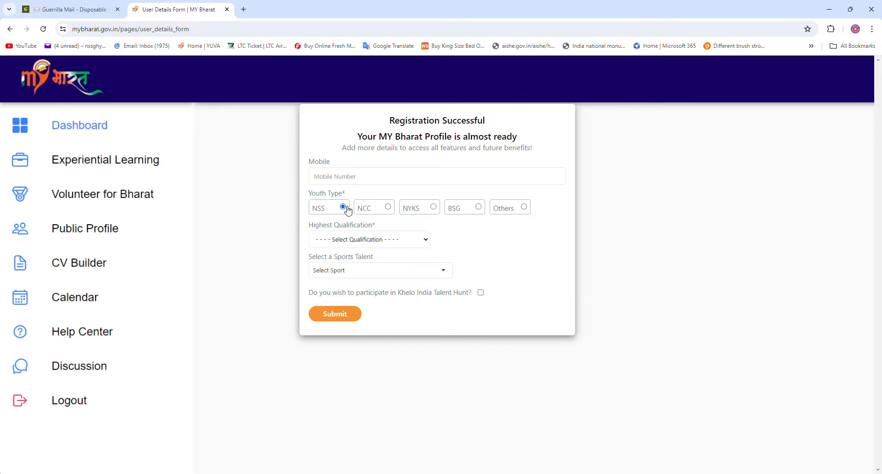
pyautogui.click(416, 243)
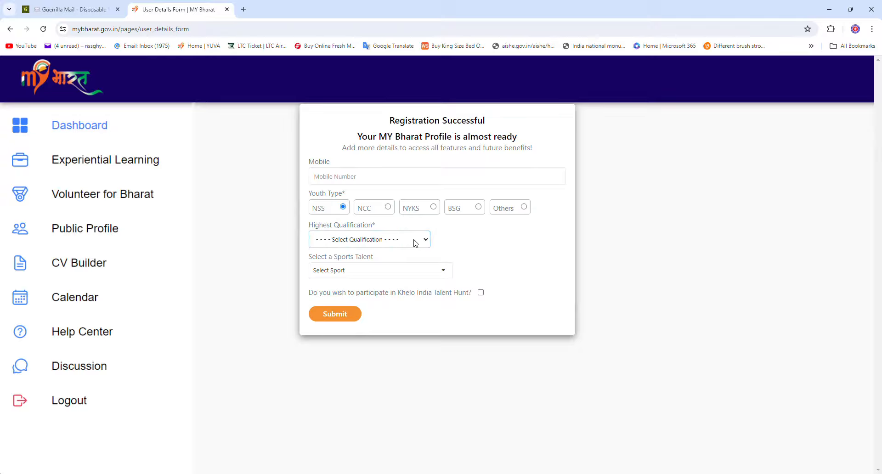
pyautogui.click(385, 297)
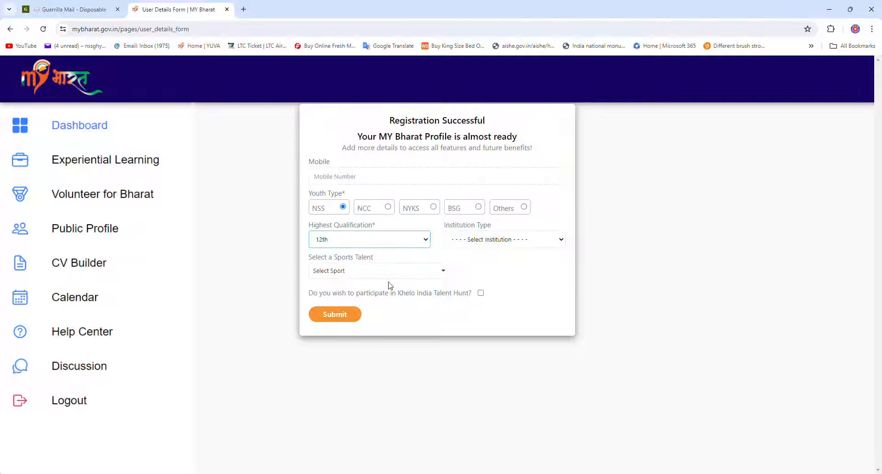
pyautogui.press('Down')
pyautogui.click(366, 294)
# Set institution type to School, with school state ASSAM and district KAMRUP METRO
pyautogui.click(469, 245)
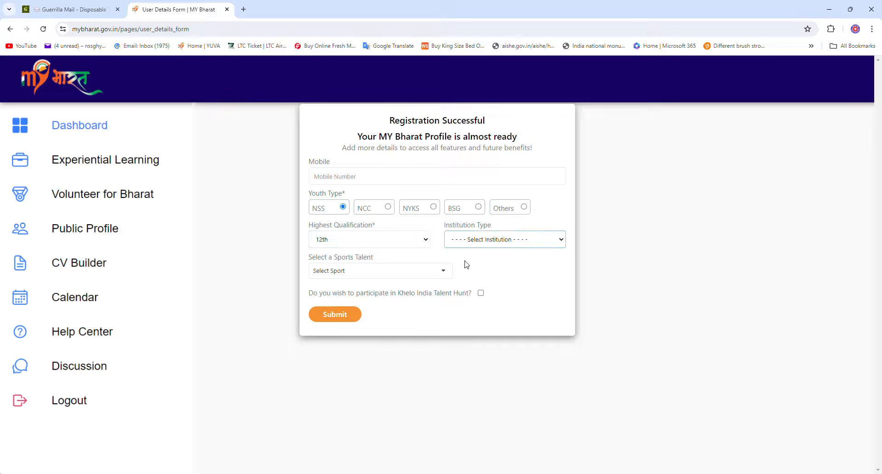
pyautogui.click(466, 265)
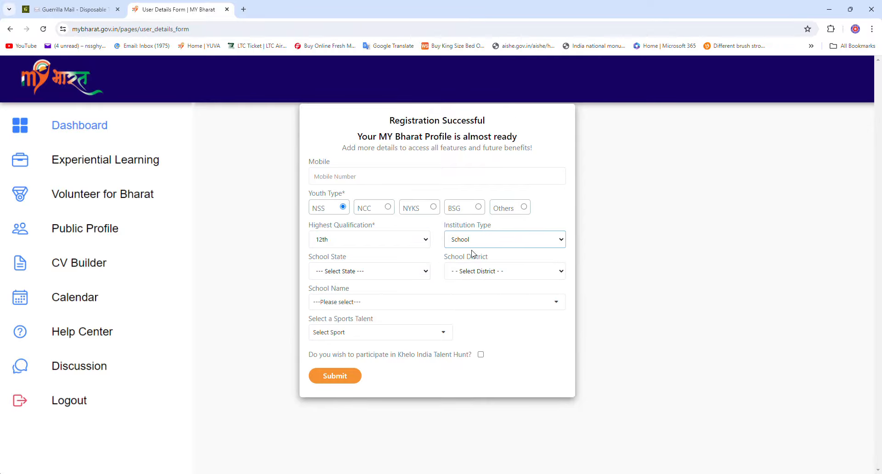
pyautogui.click(428, 241)
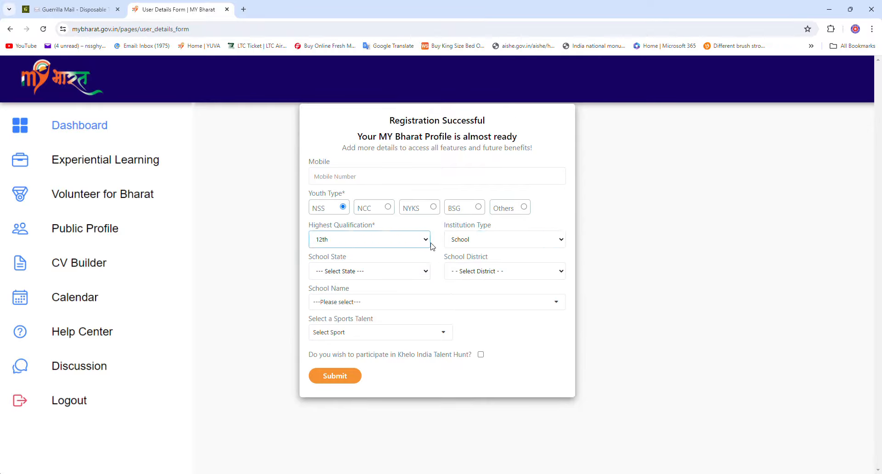
pyautogui.click(483, 246)
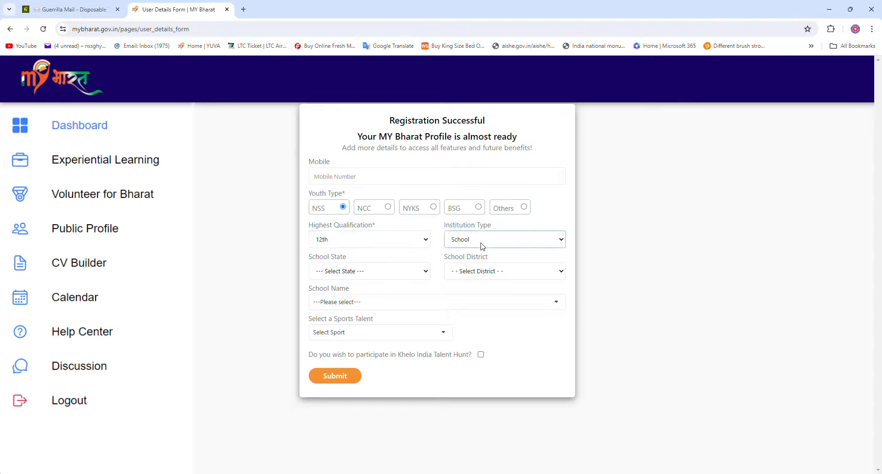
pyautogui.click(417, 274)
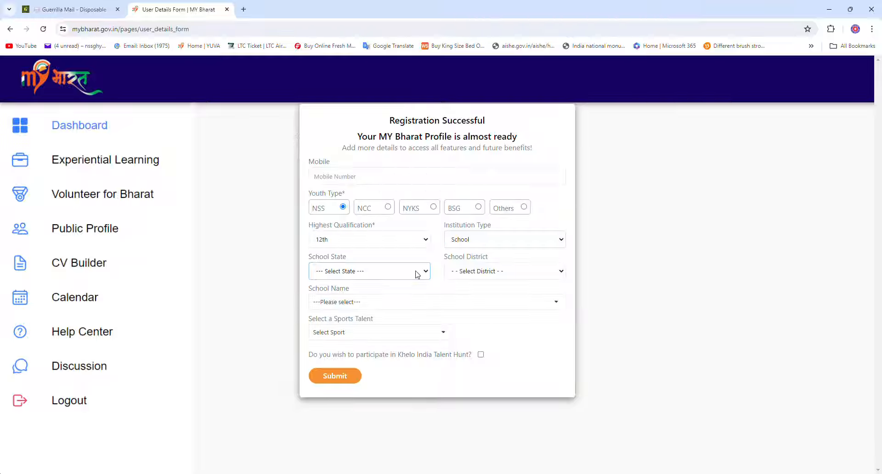
pyautogui.click(402, 318)
pyautogui.click(485, 275)
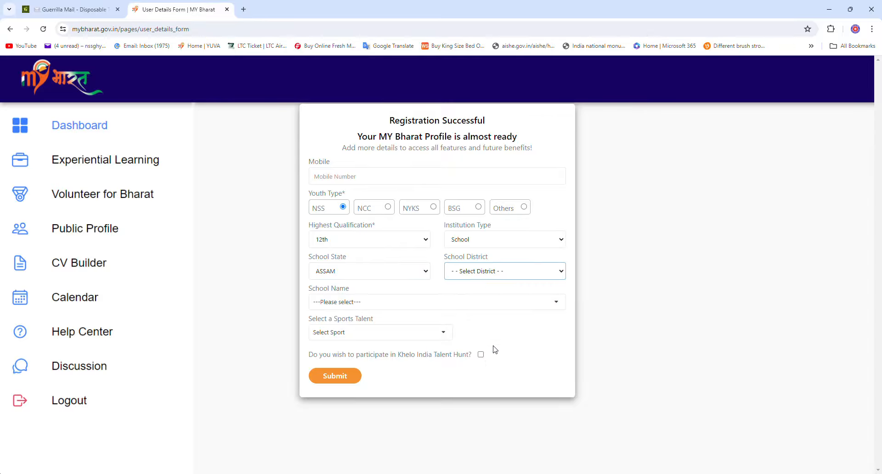
pyautogui.click(492, 359)
pyautogui.click(375, 309)
# Pick SWADESHI ACADEMY JUNIOR COLLEGE from the school name list
pyautogui.scroll(-10, 408, 386)
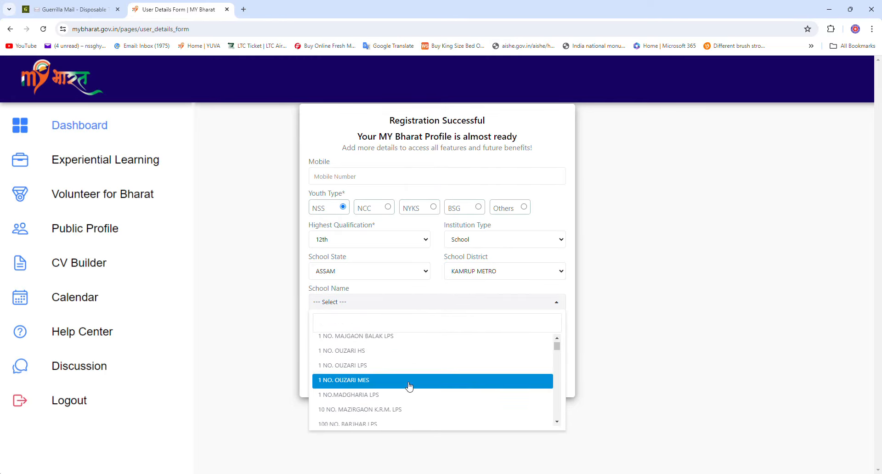
pyautogui.moveTo(558, 352); pyautogui.dragTo(560, 422)
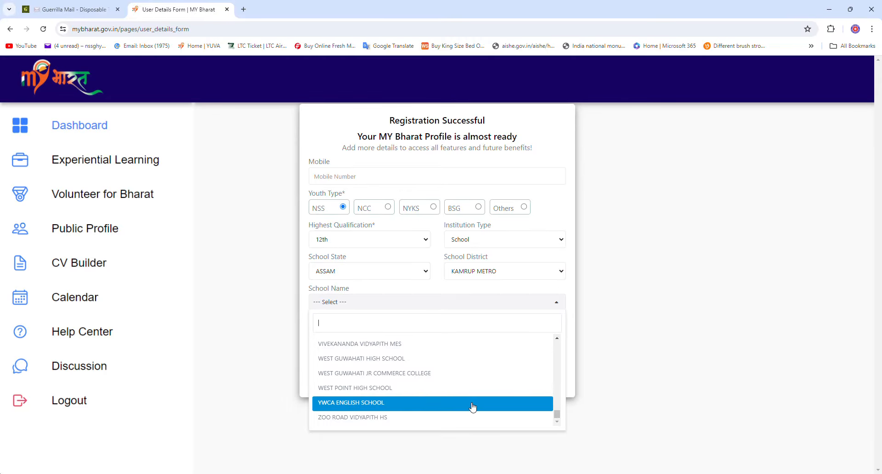
pyautogui.scroll(1, 457, 418)
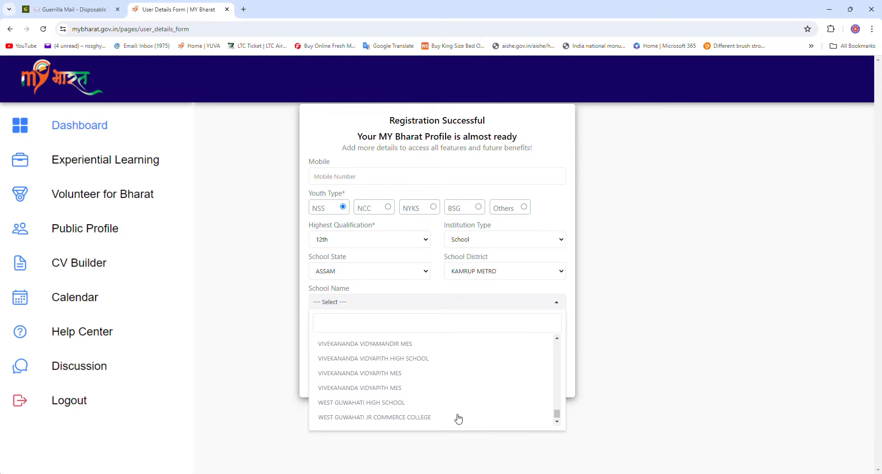
pyautogui.scroll(2, 458, 418)
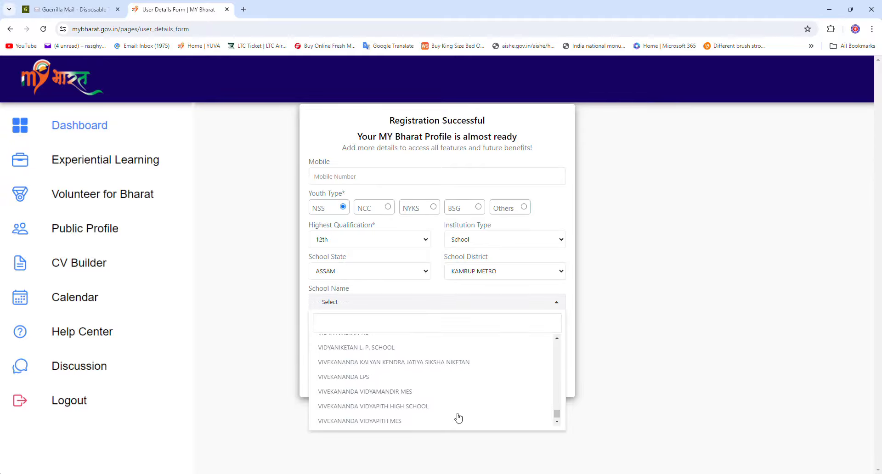
pyautogui.scroll(2, 458, 417)
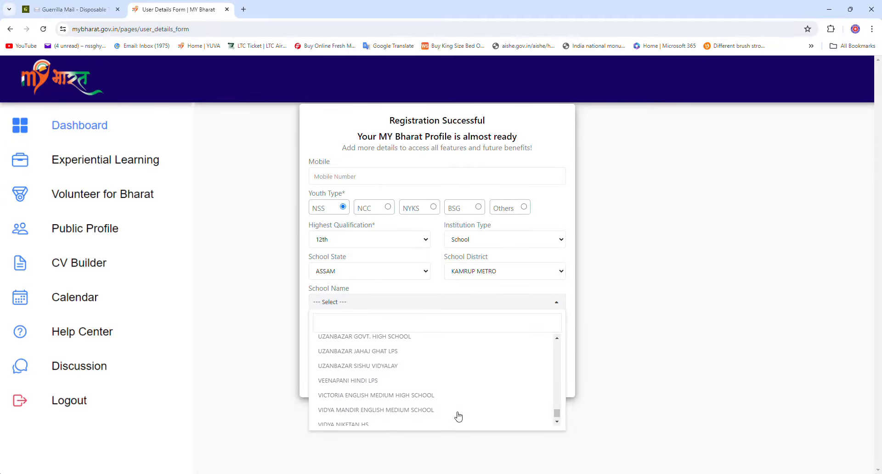
pyautogui.scroll(4, 458, 417)
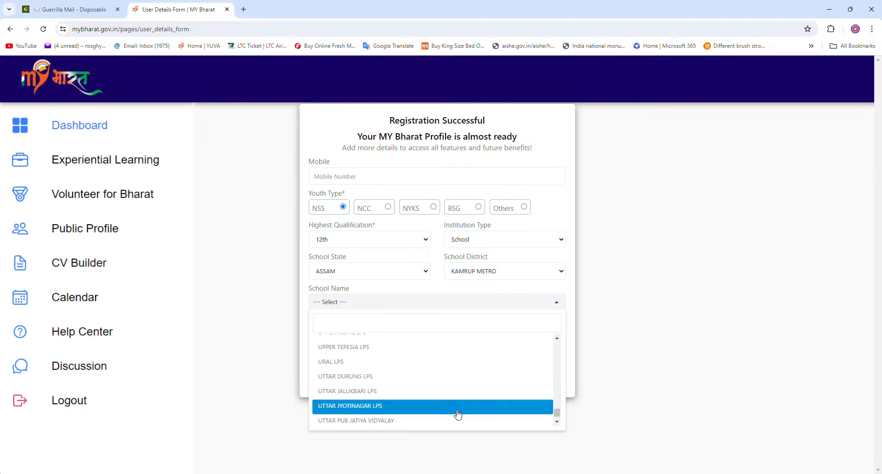
pyautogui.scroll(5, 458, 415)
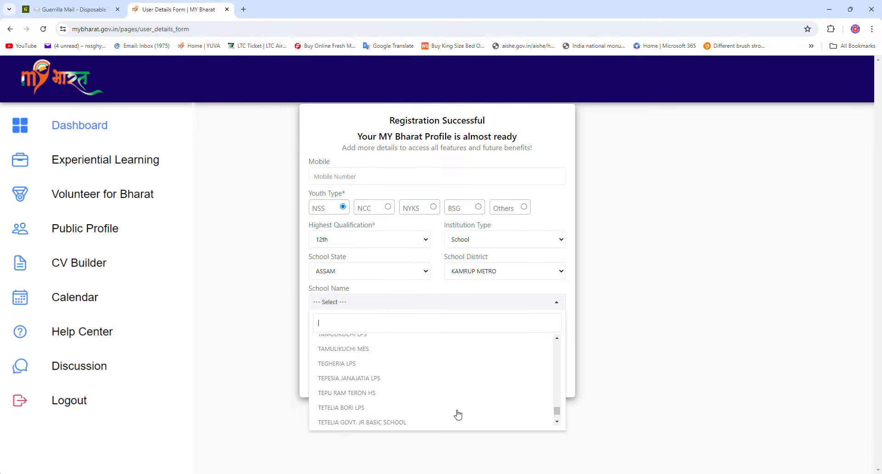
pyautogui.scroll(3, 459, 415)
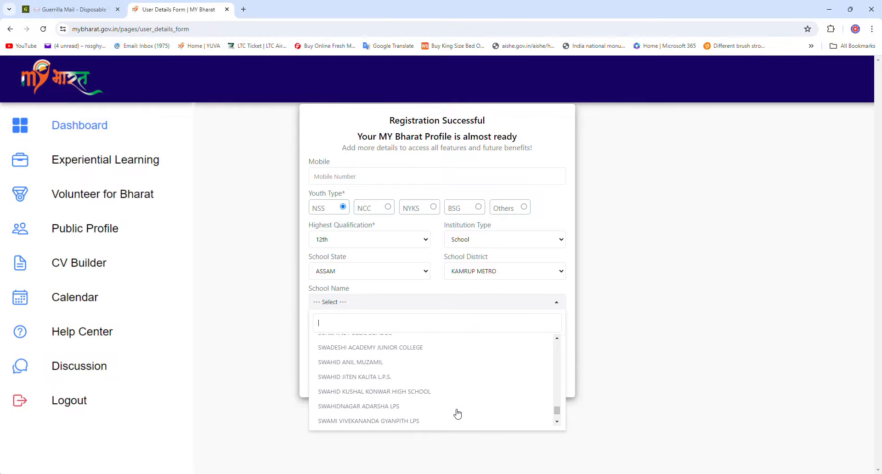
pyautogui.click(421, 350)
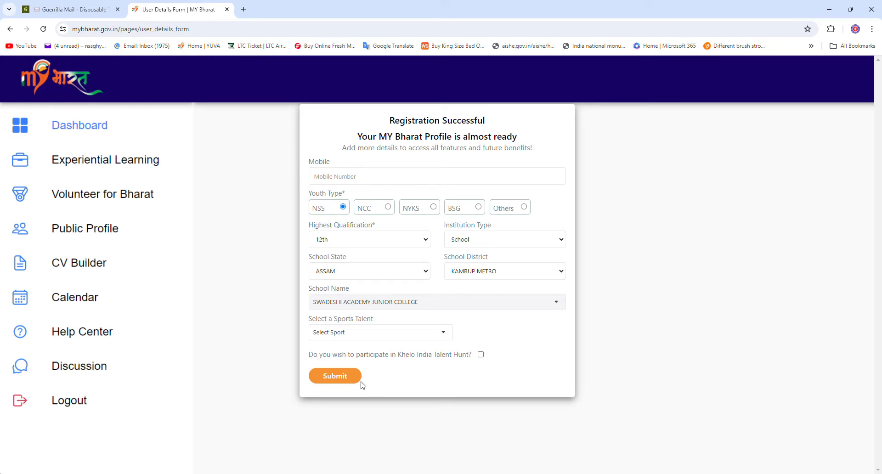
# Submit the user details and close the certificate of recognition popup on the dashboard
pyautogui.click(344, 378)
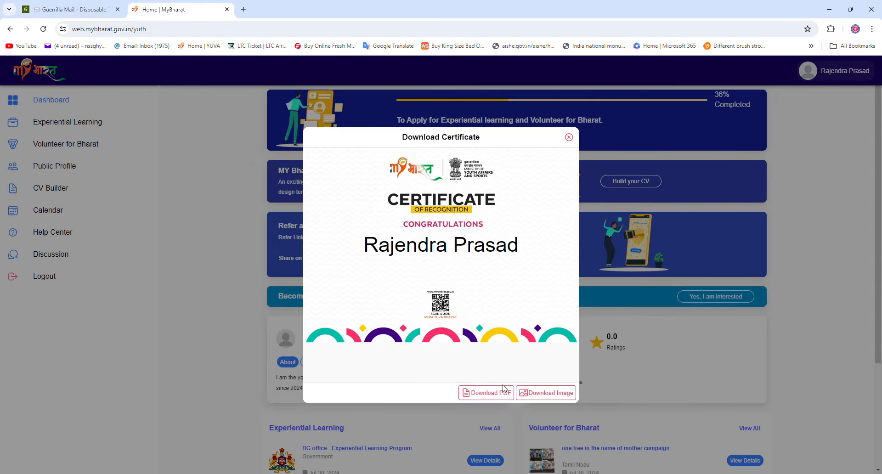
pyautogui.click(569, 138)
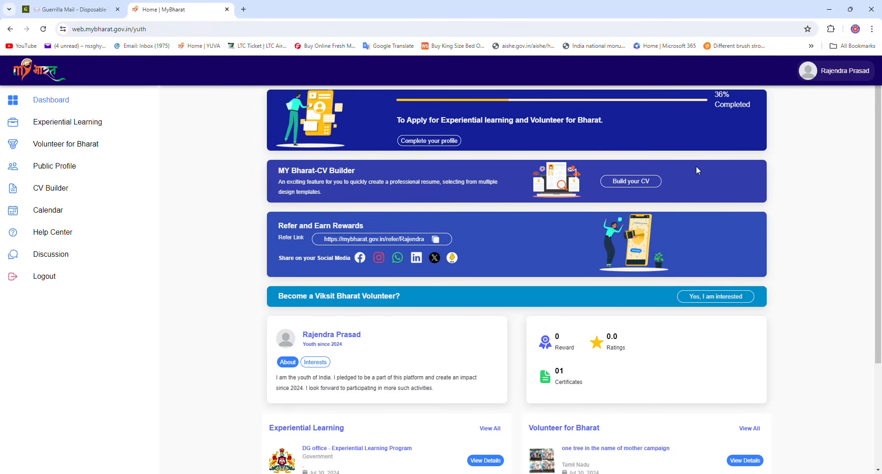
# Close the account menu and open the Youth Public Profile from 'Complete your profile'
pyautogui.click(811, 75)
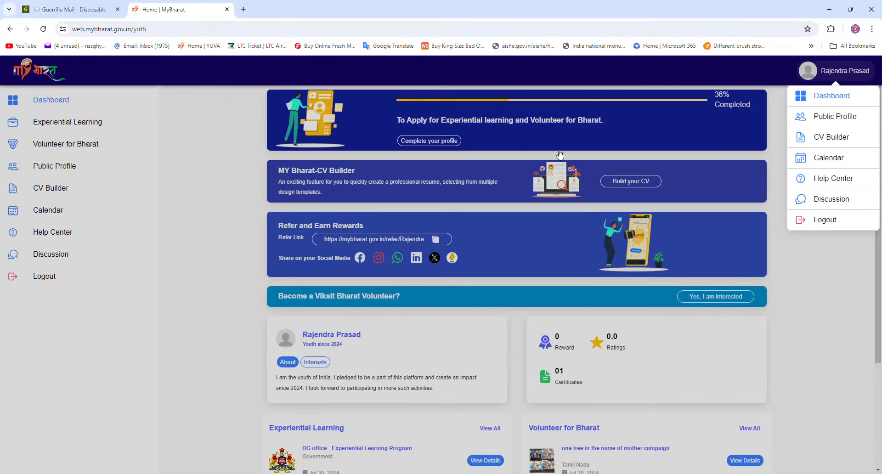
pyautogui.click(452, 144)
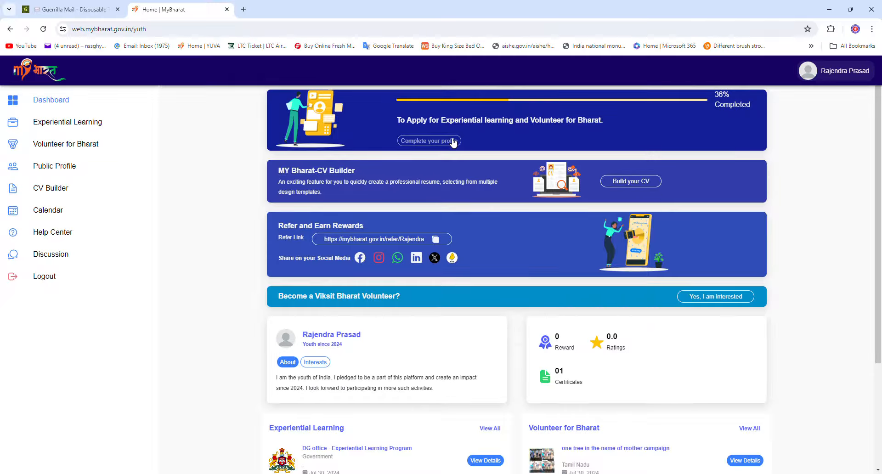
pyautogui.click(459, 142)
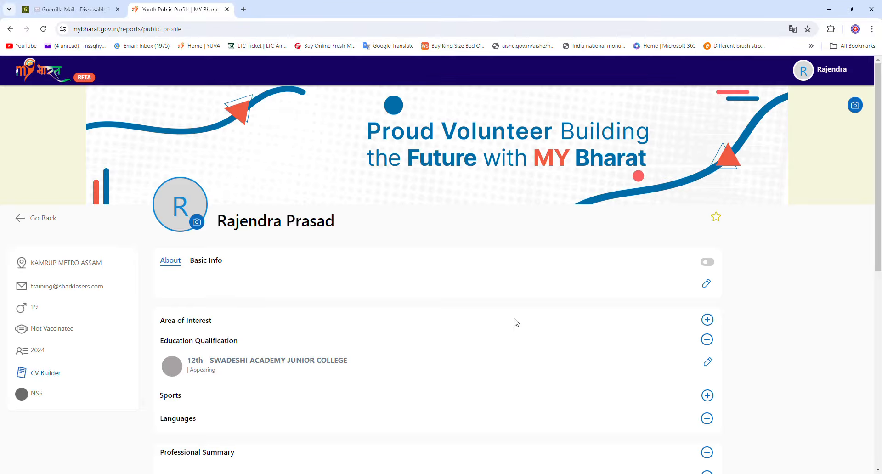
pyautogui.scroll(-2, 486, 282)
pyautogui.scroll(-1, 486, 283)
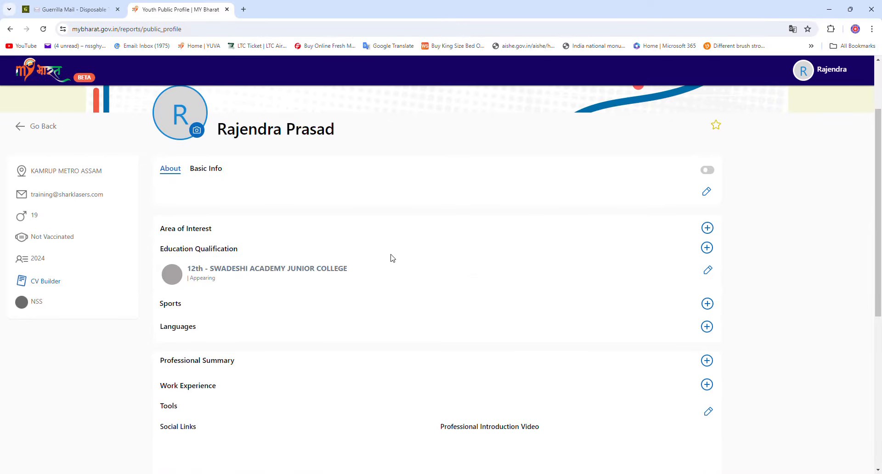
pyautogui.scroll(-1, 345, 241)
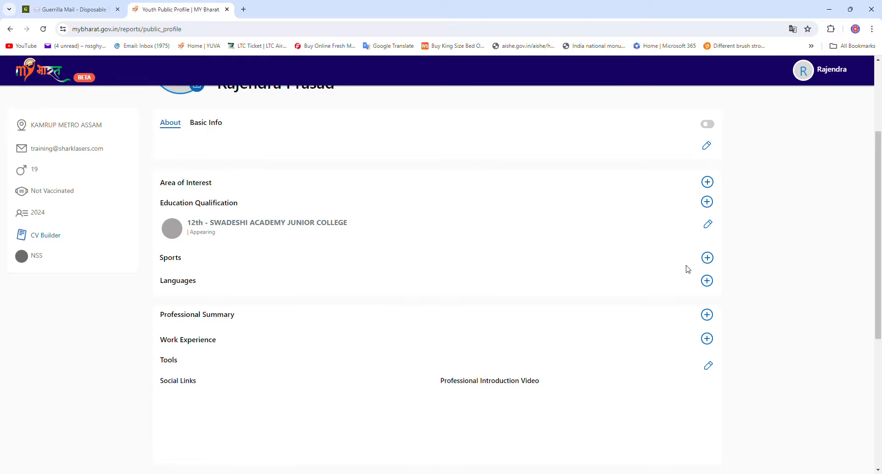
# Edit the 12th entry, keeping SWADESHI ACADEMY JUNIOR COLLEGE as the school name
pyautogui.click(708, 224)
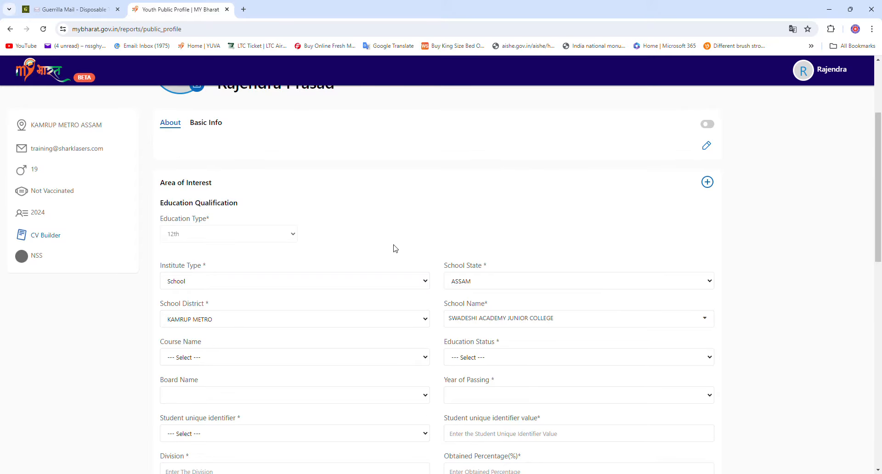
pyautogui.scroll(-1, 325, 264)
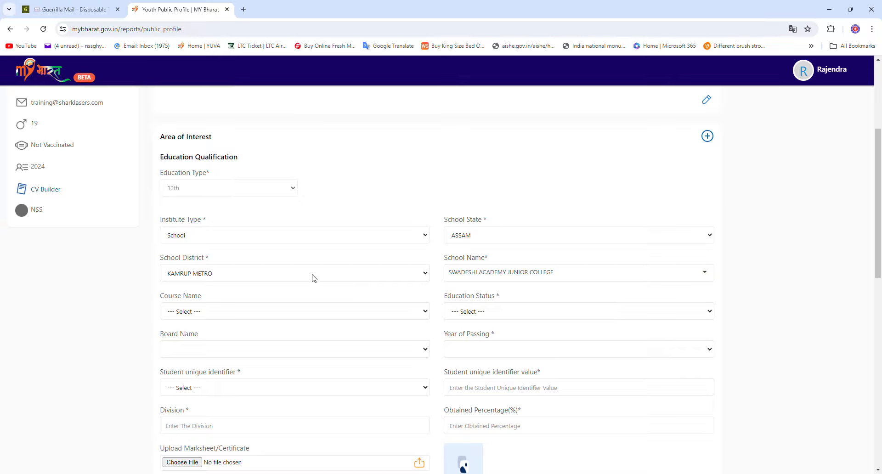
pyautogui.click(505, 274)
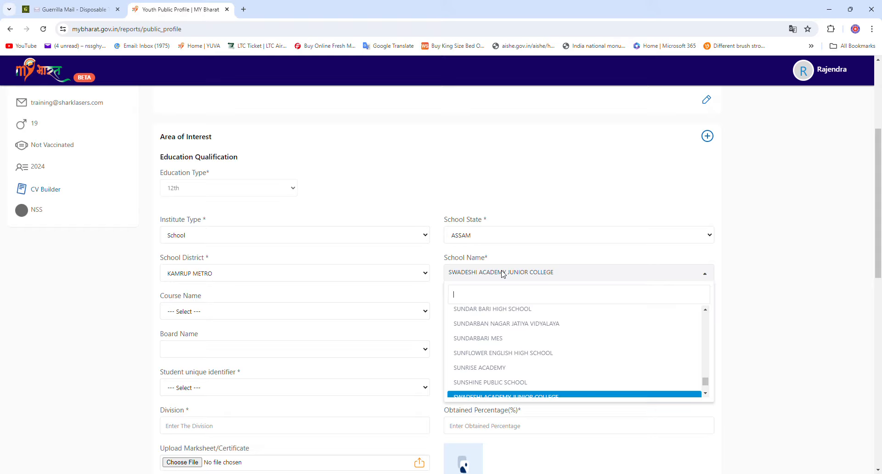
pyautogui.click(380, 311)
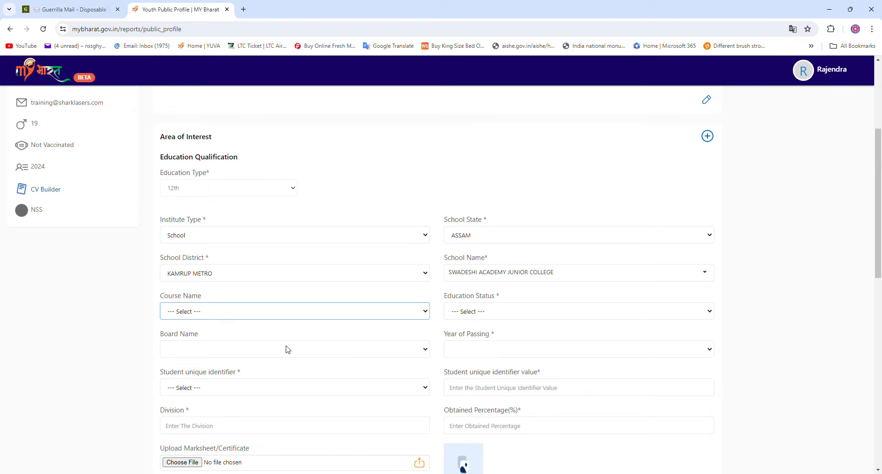
# Set Science, Appearing, BOARD OF SECONDARY EDUCATION ASSAM, and enter the student's roll number
pyautogui.click(277, 354)
pyautogui.press('Tab')
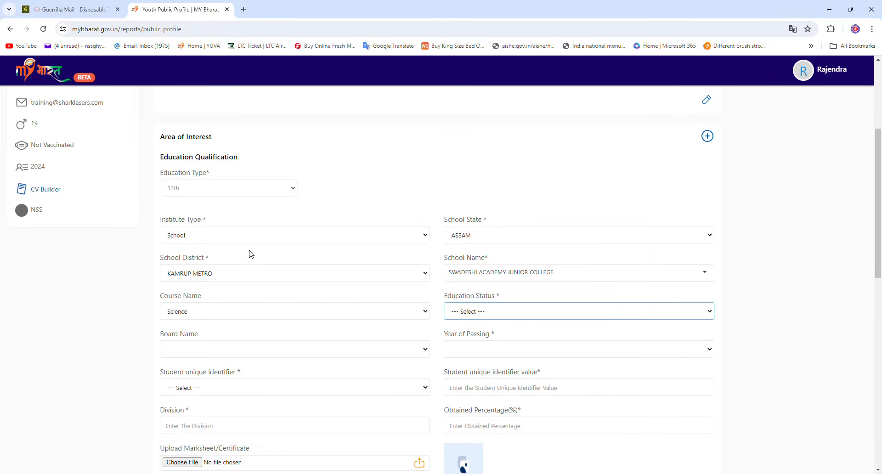
pyautogui.click(503, 335)
pyautogui.click(347, 353)
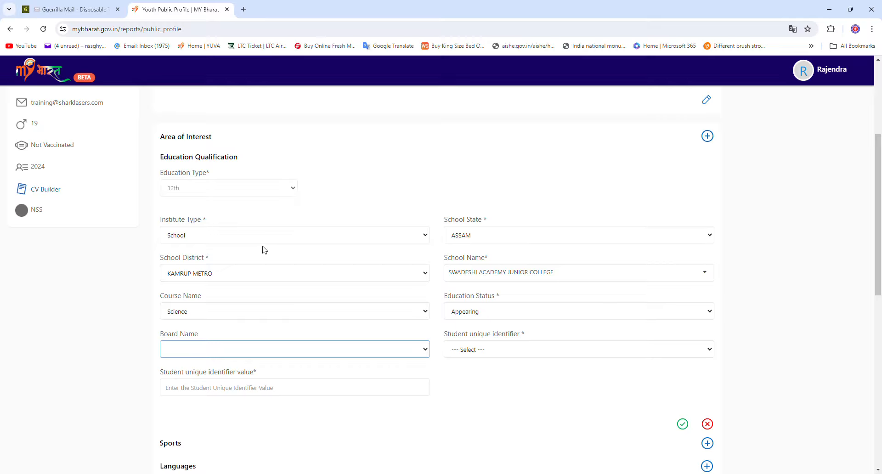
pyautogui.click(476, 353)
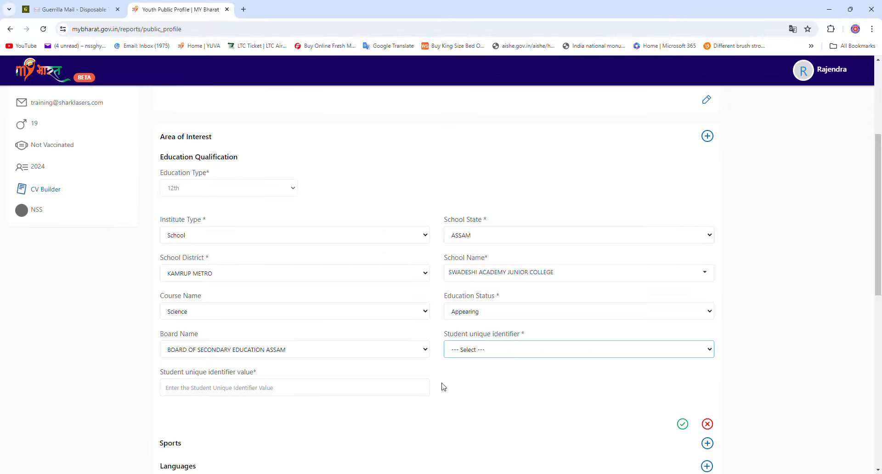
pyautogui.press('Down')
pyautogui.click(363, 394)
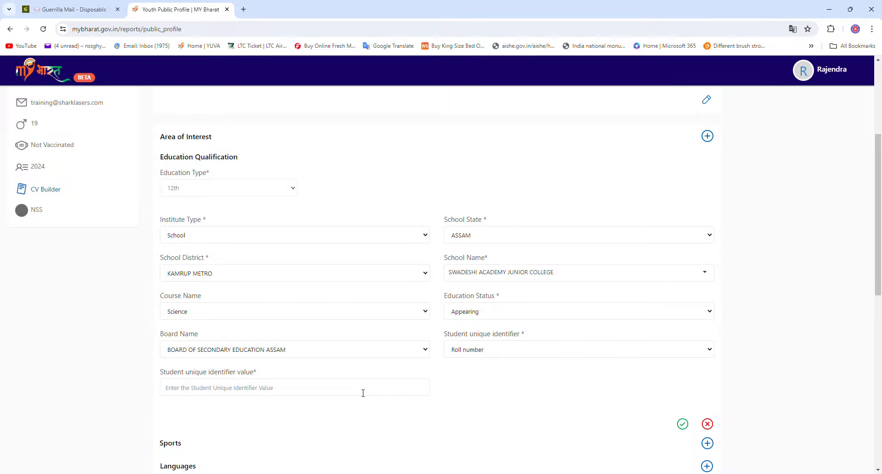
pyautogui.write('255')
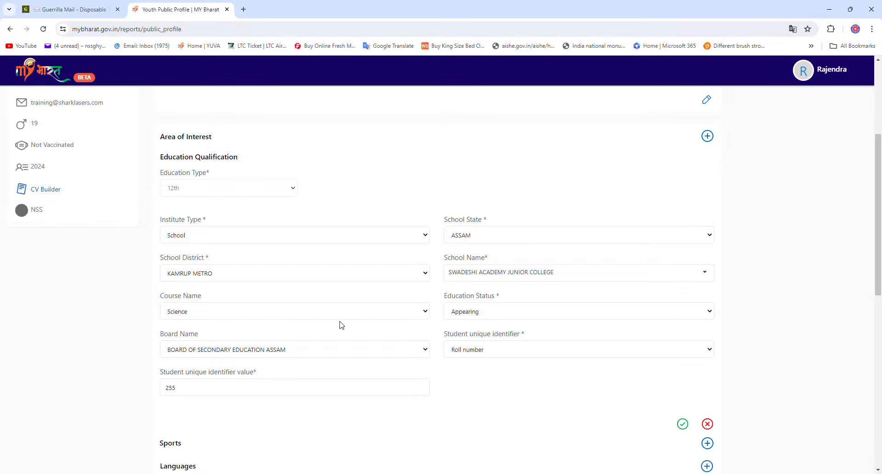
pyautogui.scroll(-1, 341, 325)
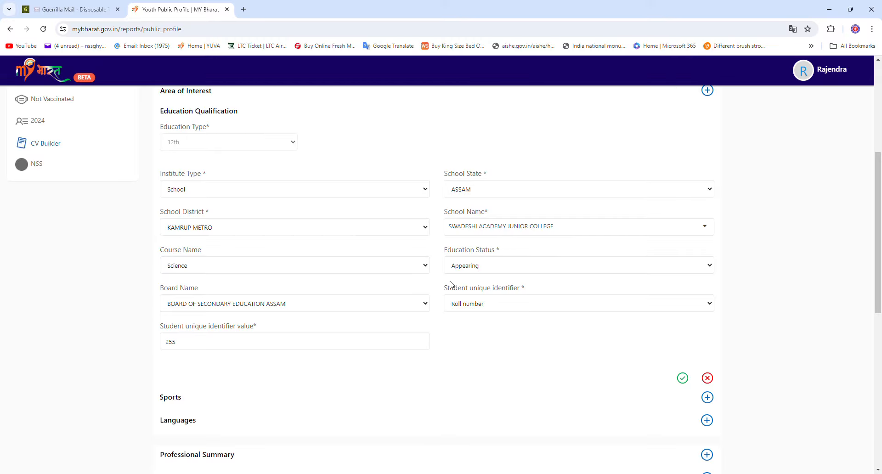
# Save the updated 12th qualification and return to the top of the profile
pyautogui.click(684, 380)
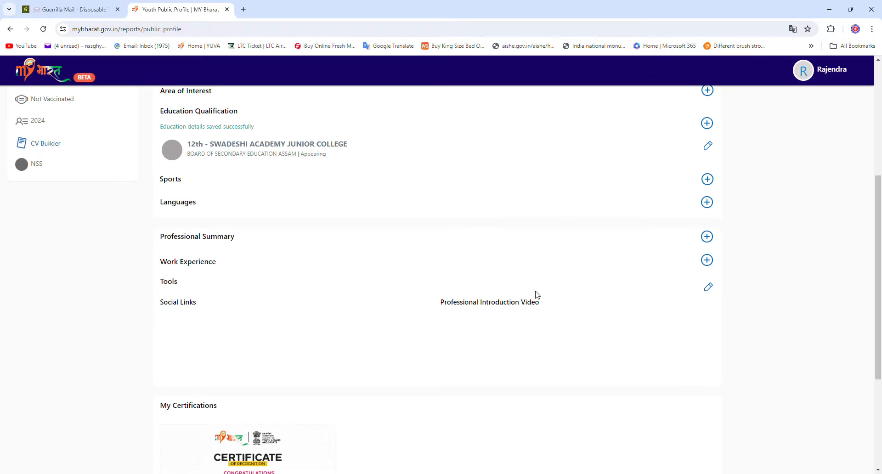
pyautogui.scroll(3, 537, 295)
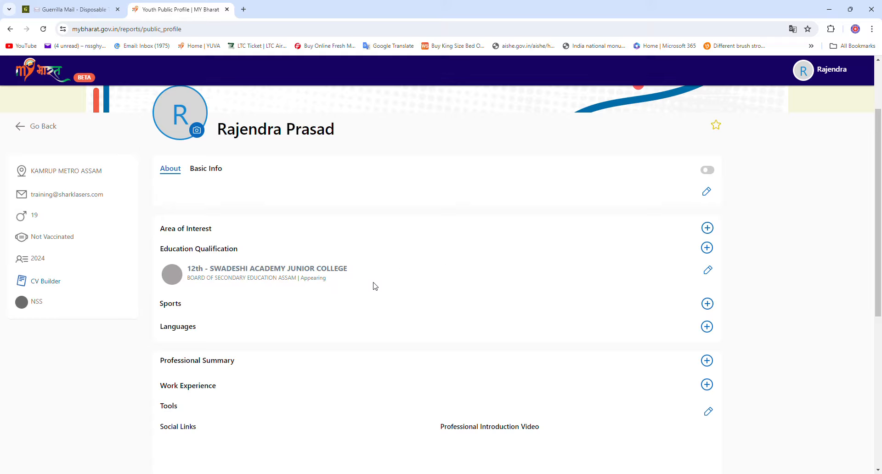
# Add a new education entry with education type Bachelor Degree
pyautogui.click(707, 249)
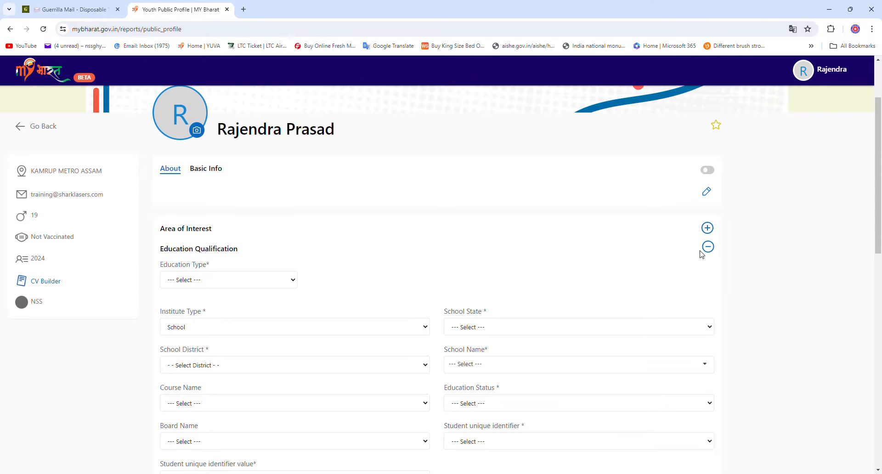
pyautogui.scroll(-1, 332, 263)
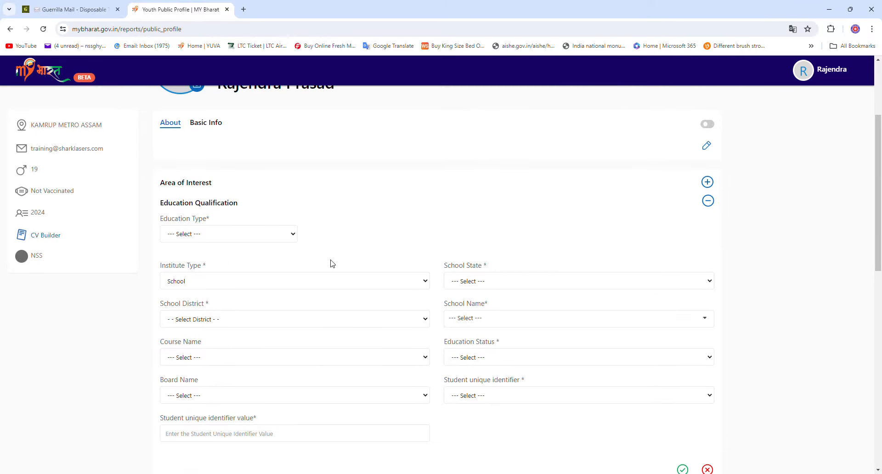
pyautogui.click(282, 237)
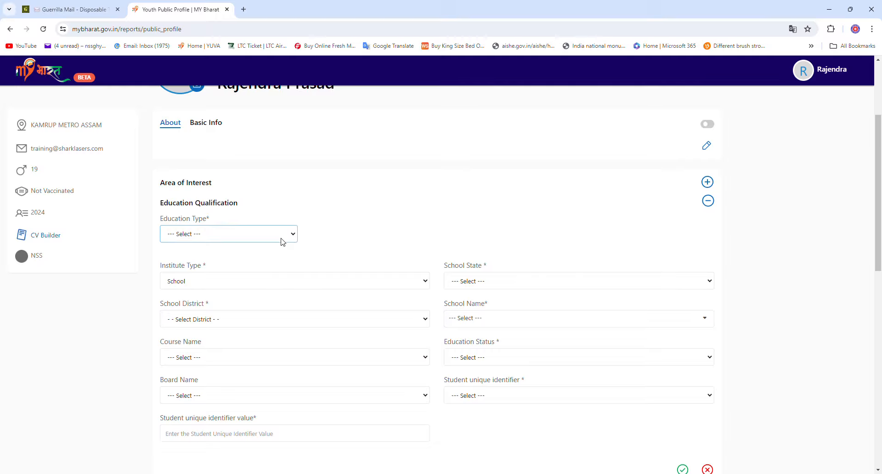
pyautogui.click(241, 315)
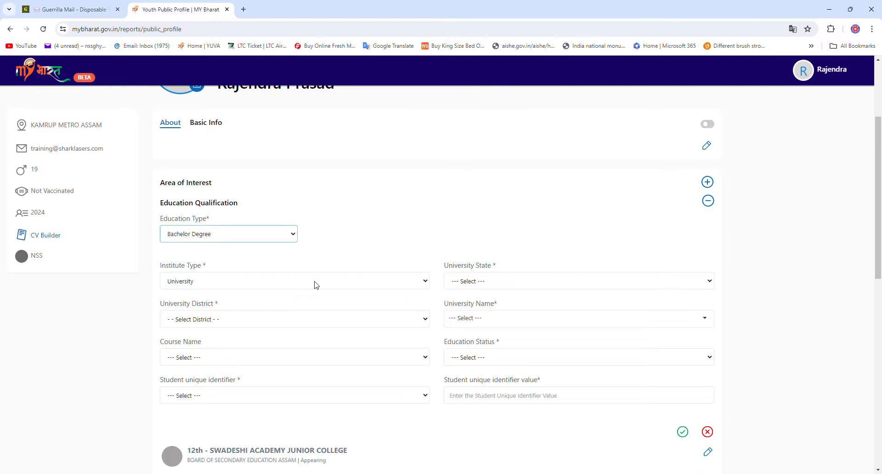
pyautogui.press('Tab')
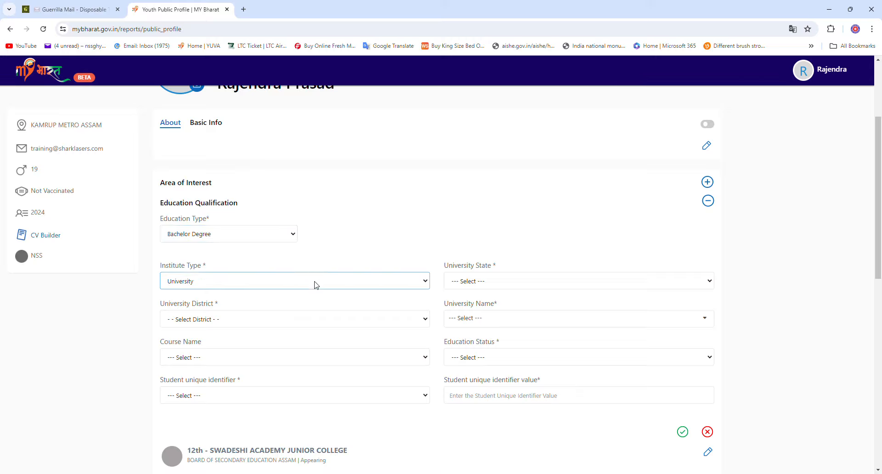
# Set institute type College, state ASSAM and district KAMRUP METRO
pyautogui.click(278, 302)
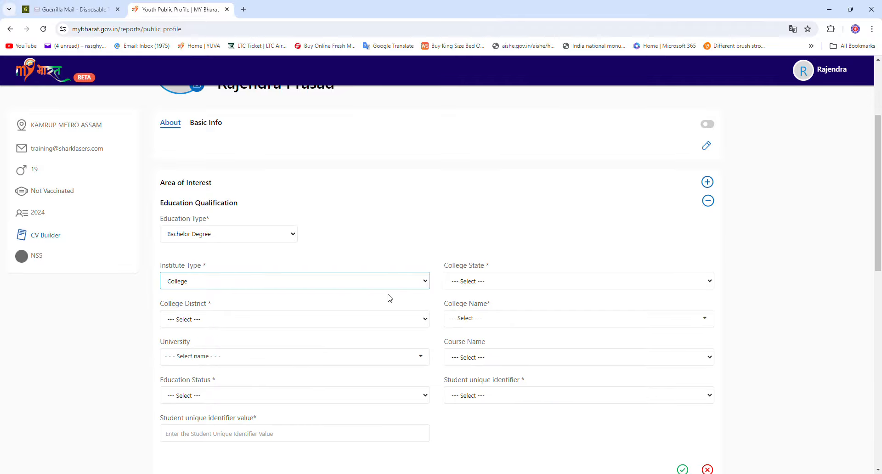
pyautogui.click(480, 285)
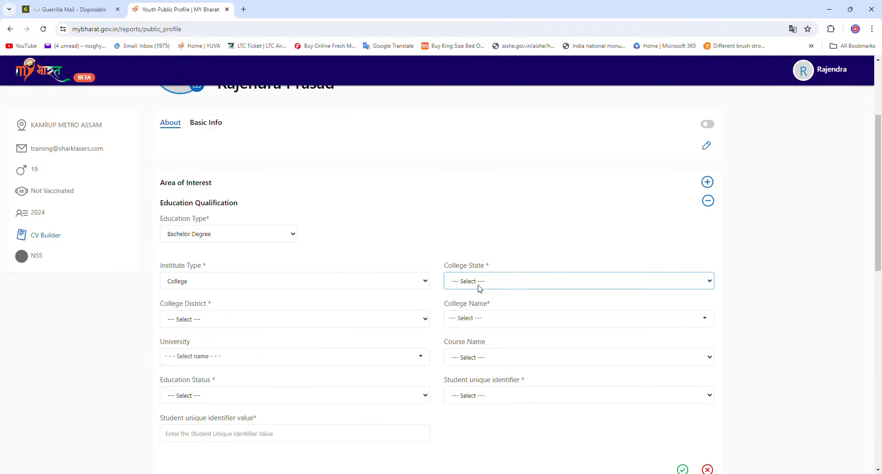
pyautogui.click(483, 336)
pyautogui.click(282, 321)
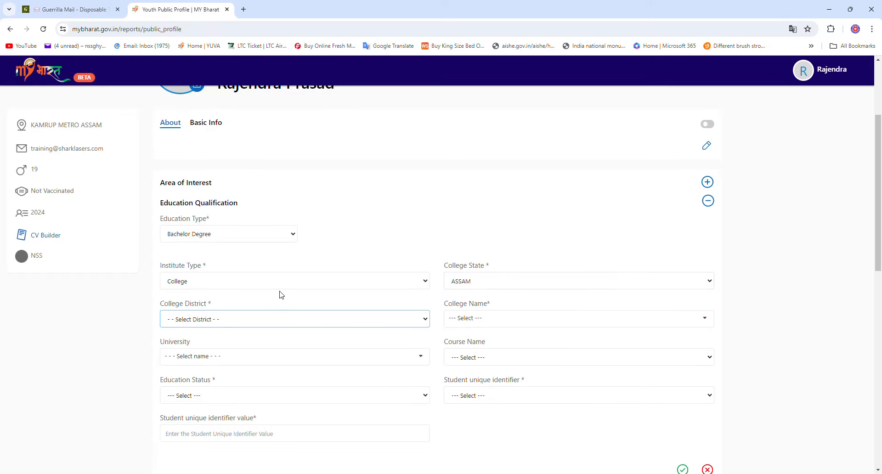
pyautogui.click(236, 184)
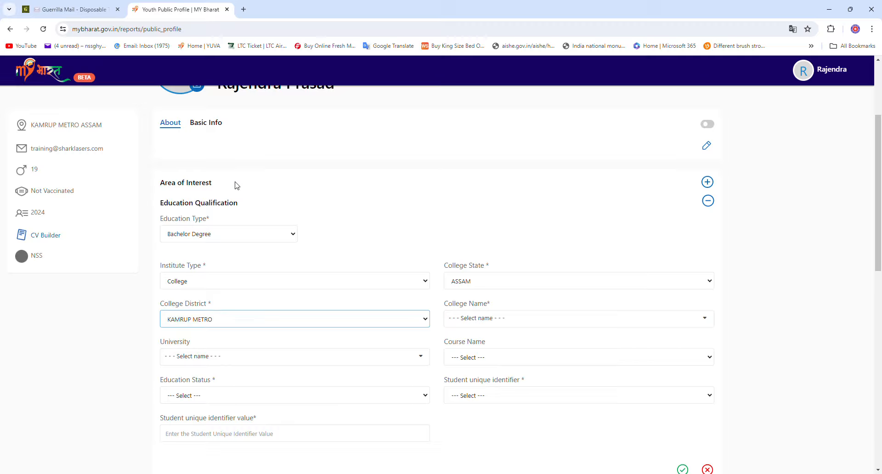
# Choose Guwahati College of Architecture from the College Name list
pyautogui.click(486, 320)
pyautogui.scroll(-3, 521, 383)
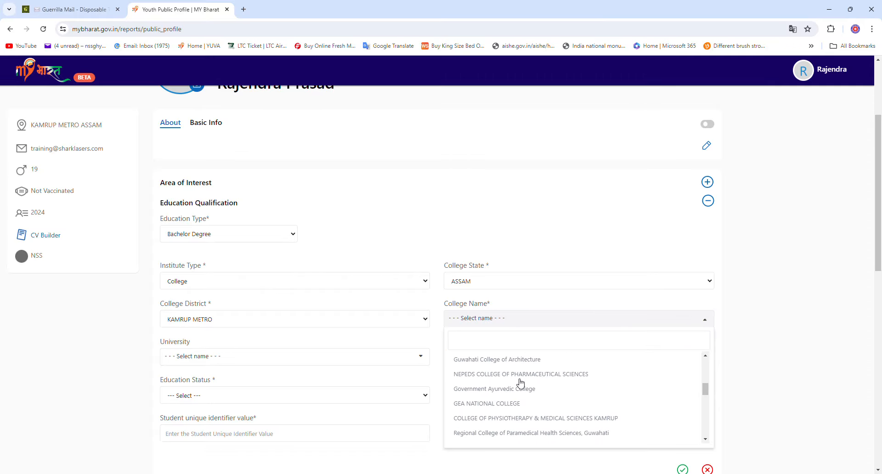
pyautogui.write('be')
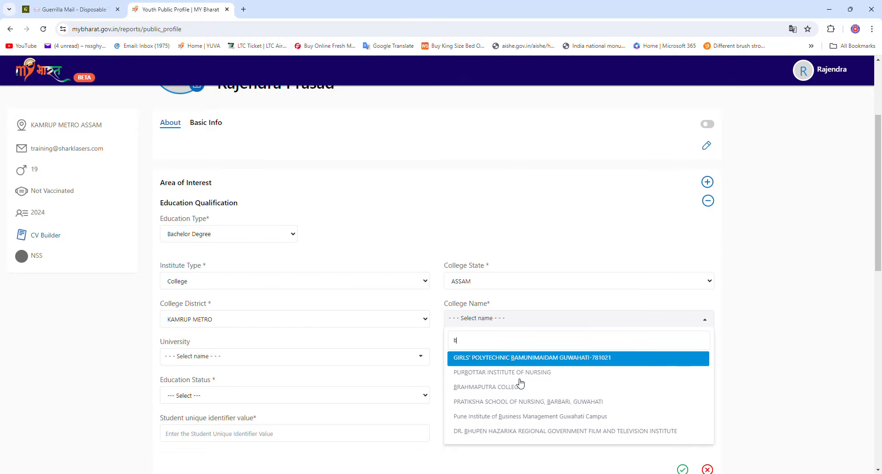
pyautogui.press('BackSpace')
pyautogui.press('BackSpace')
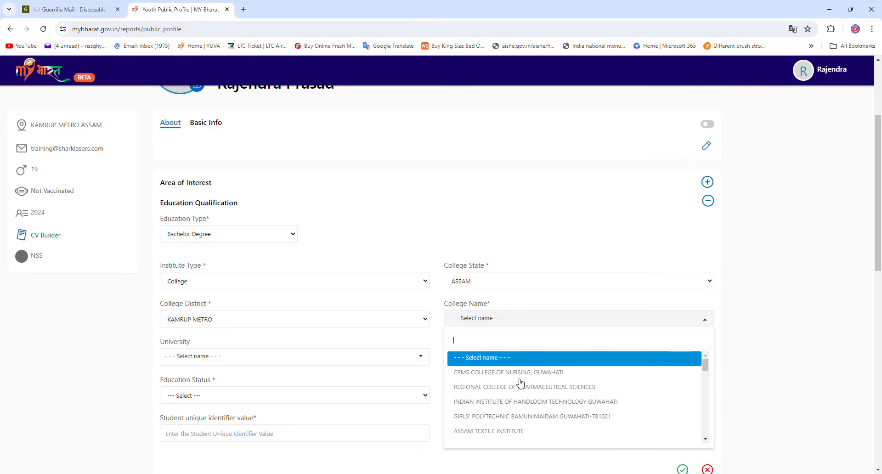
pyautogui.scroll(-5, 521, 385)
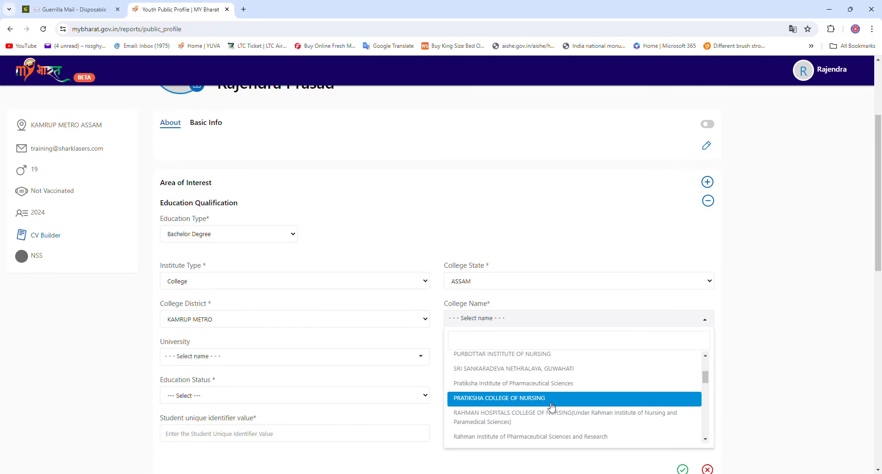
pyautogui.scroll(-3, 551, 407)
pyautogui.scroll(-3, 552, 407)
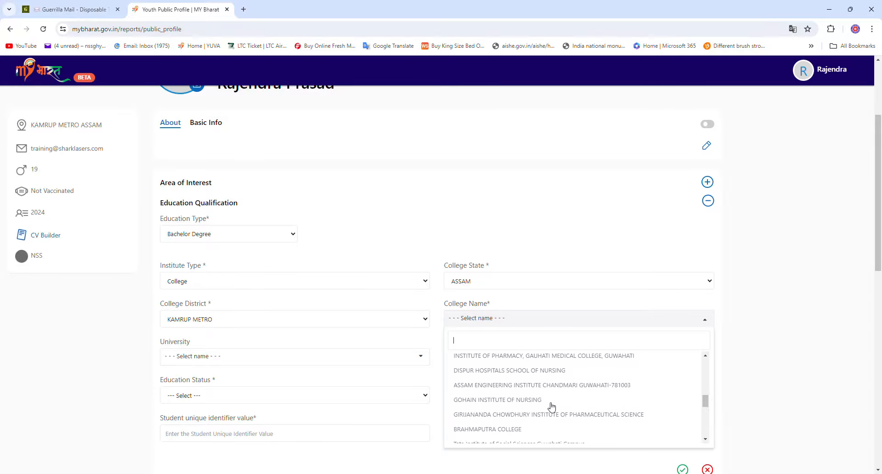
pyautogui.scroll(-5, 552, 407)
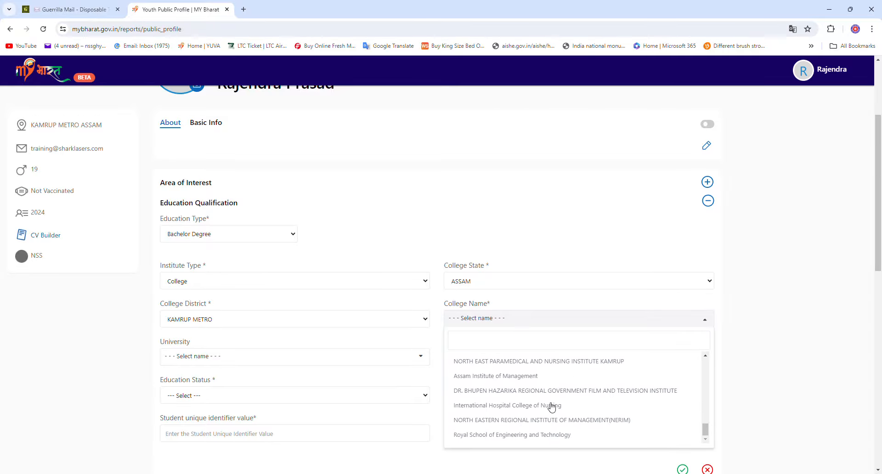
pyautogui.scroll(3, 547, 409)
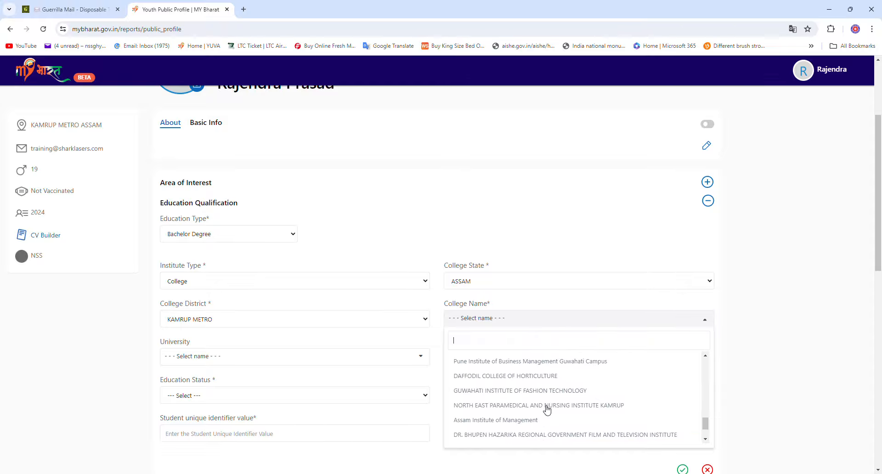
pyautogui.scroll(2, 546, 409)
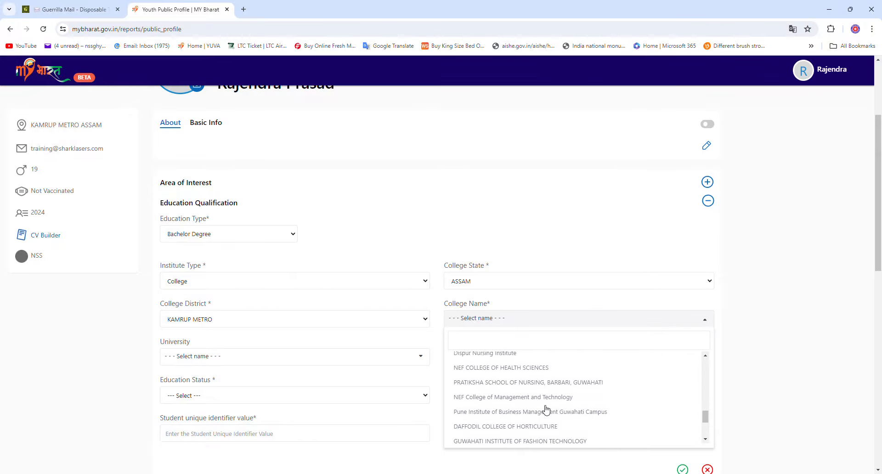
pyautogui.scroll(2, 543, 408)
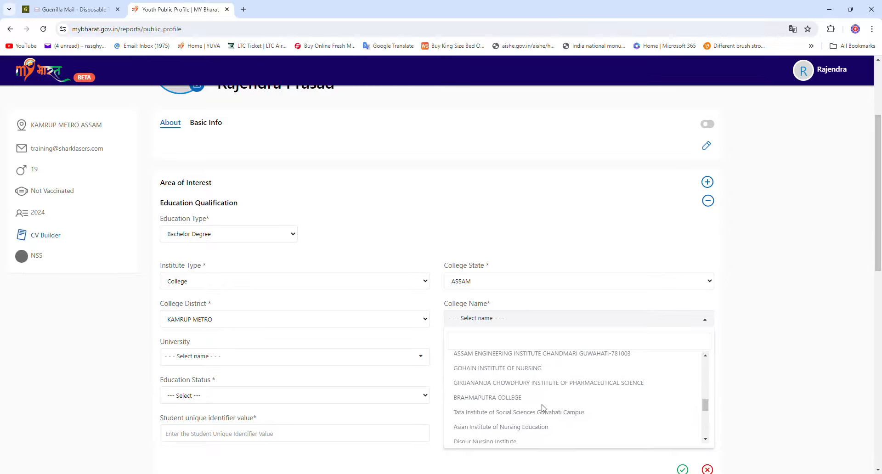
pyautogui.scroll(3, 546, 408)
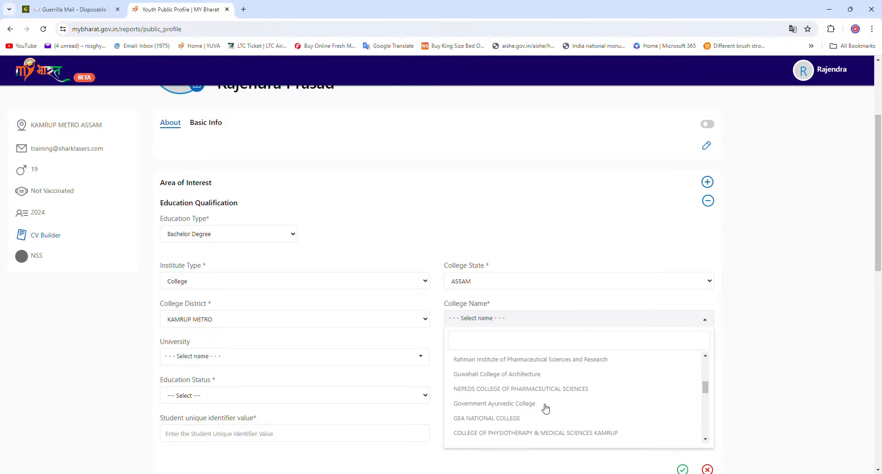
pyautogui.click(524, 377)
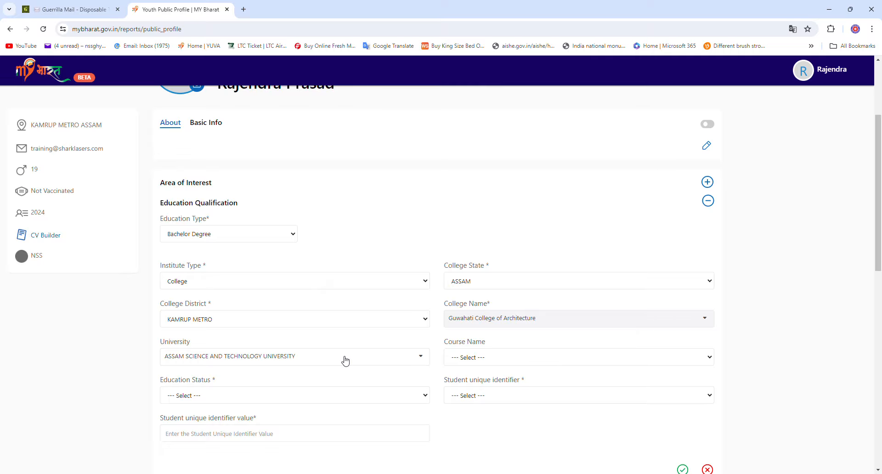
# Set the course to B.A. (Hons) with education status Appearing
pyautogui.click(467, 362)
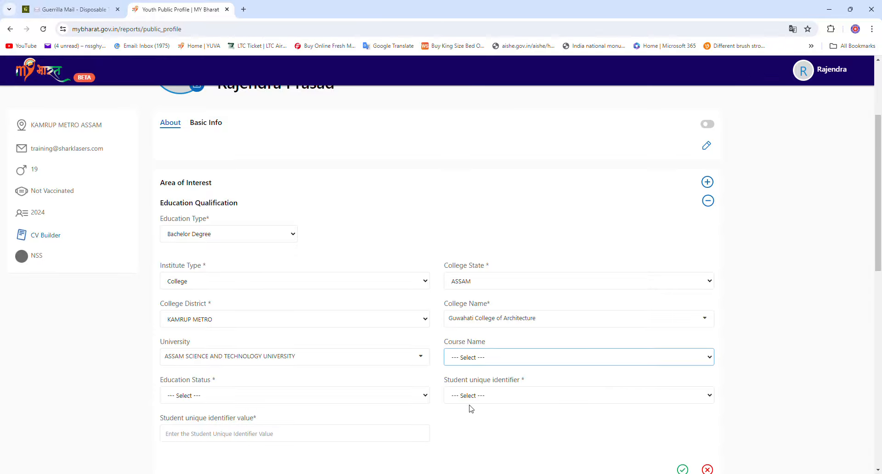
pyautogui.press('Down')
pyautogui.press('Tab')
pyautogui.scroll(-2, 339, 381)
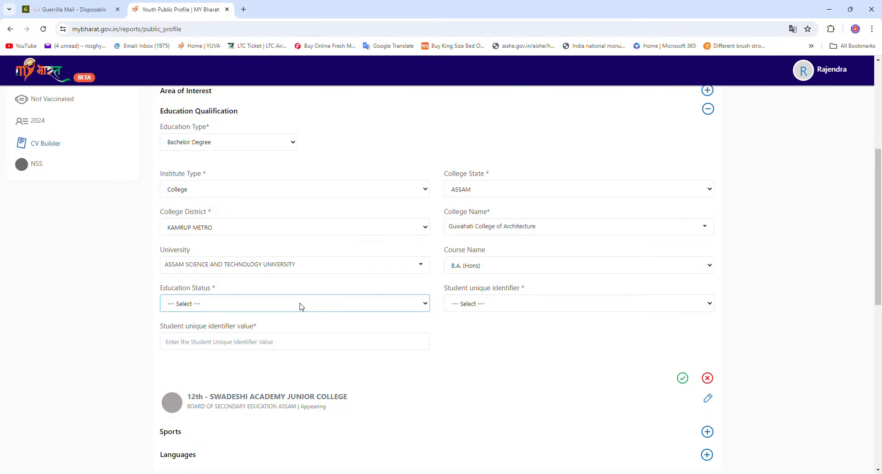
pyautogui.click(273, 326)
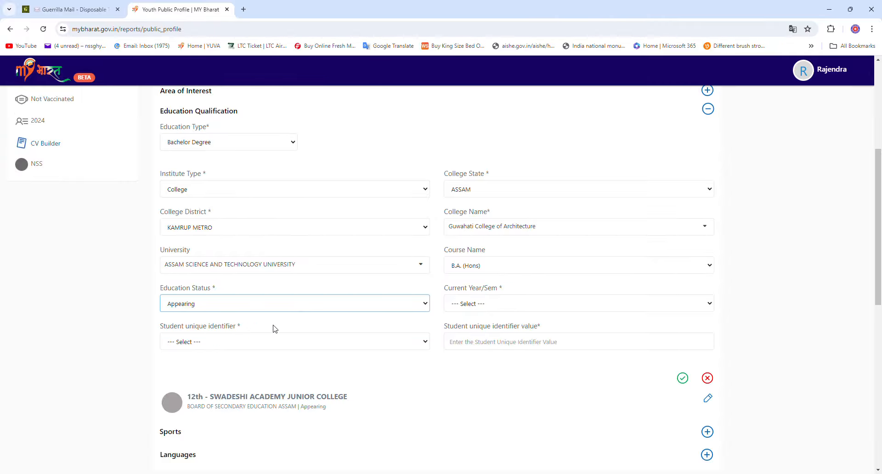
# Set 4th Semester and enter the student's roll number as the identifier
pyautogui.click(466, 309)
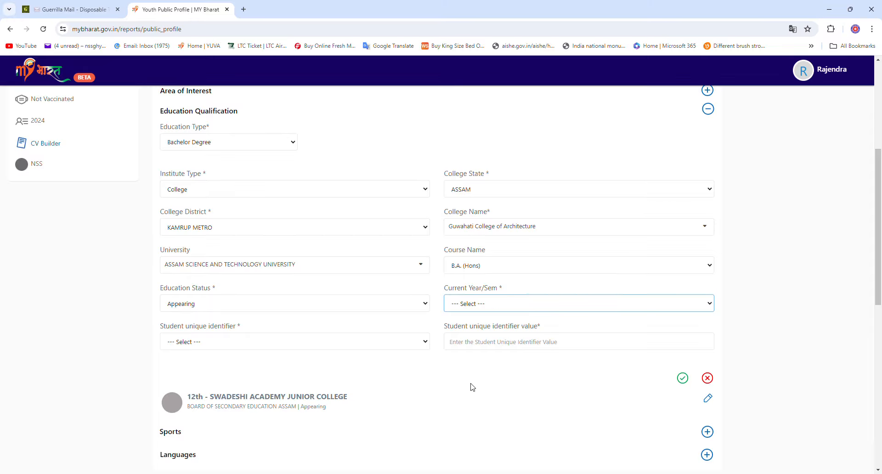
pyautogui.press('4')
pyautogui.press('Tab')
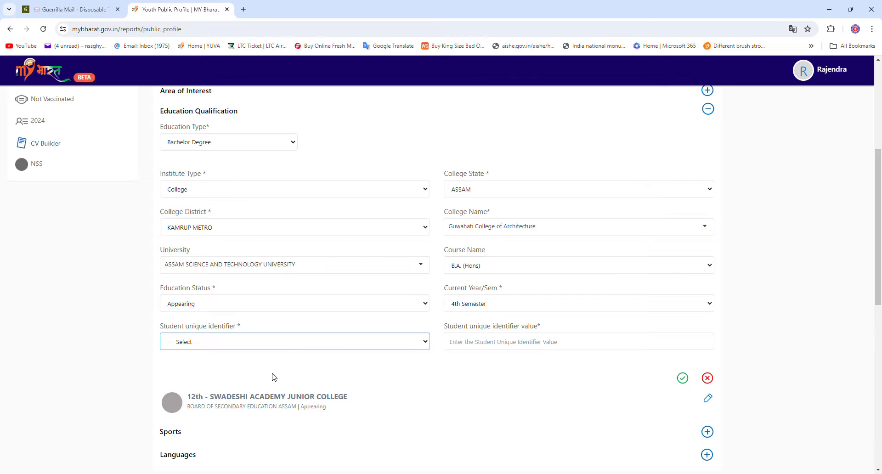
pyautogui.press('Down')
pyautogui.click(506, 342)
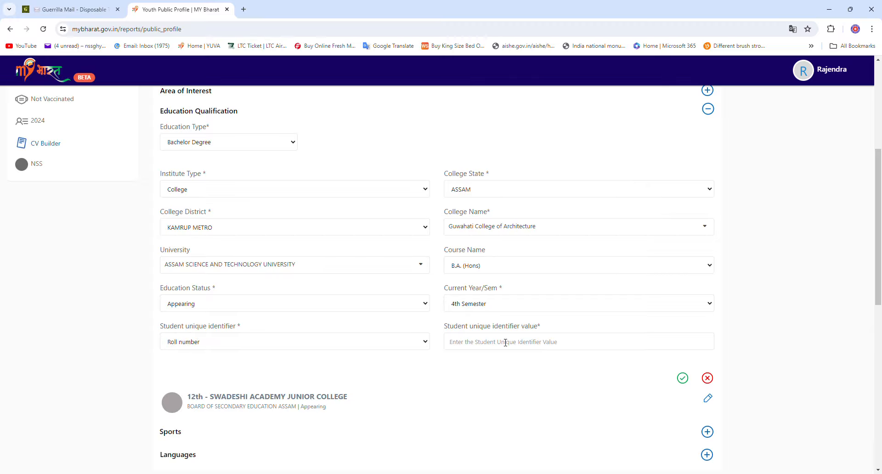
pyautogui.write('256')
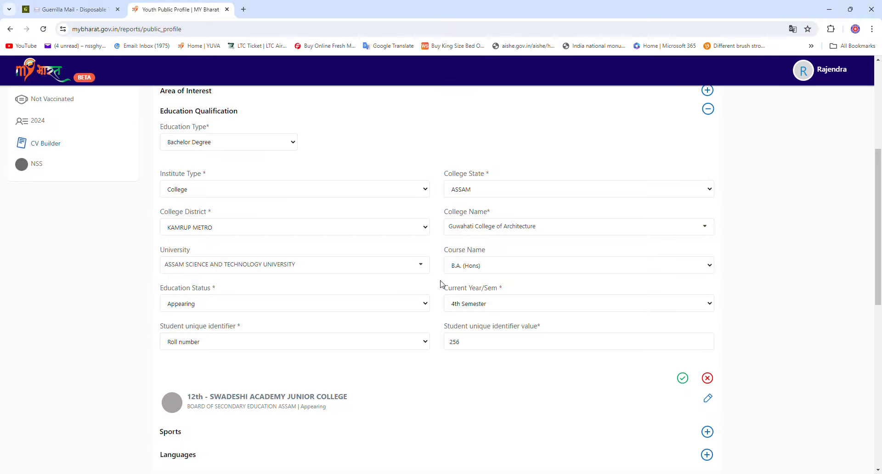
pyautogui.scroll(-2, 359, 154)
pyautogui.scroll(2, 358, 154)
# Save the B.A. (Hons) Guwahati College of Architecture entry and view the profile
pyautogui.click(682, 379)
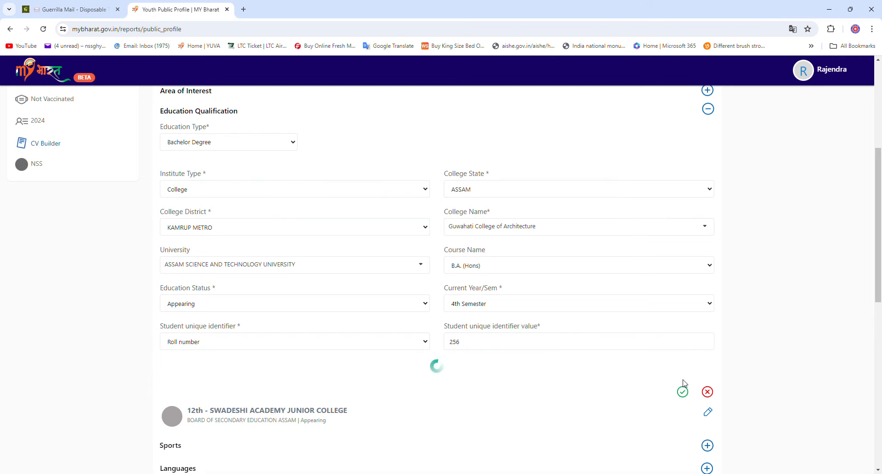
pyautogui.scroll(4, 684, 386)
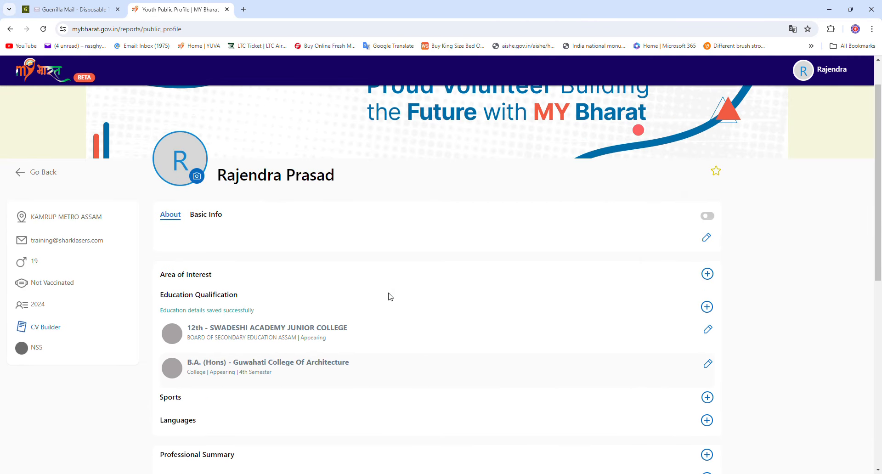